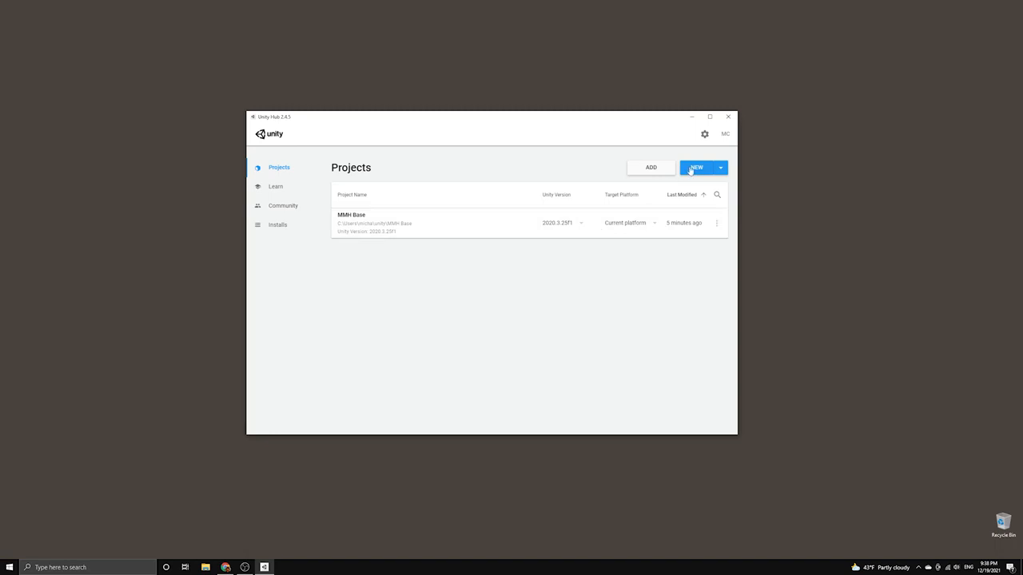
# - Create a new 2D project named "Moon Mist Hollow Video" with Unity version 2020.3.25f1
pyautogui.click(721, 168)
pyautogui.click(657, 168)
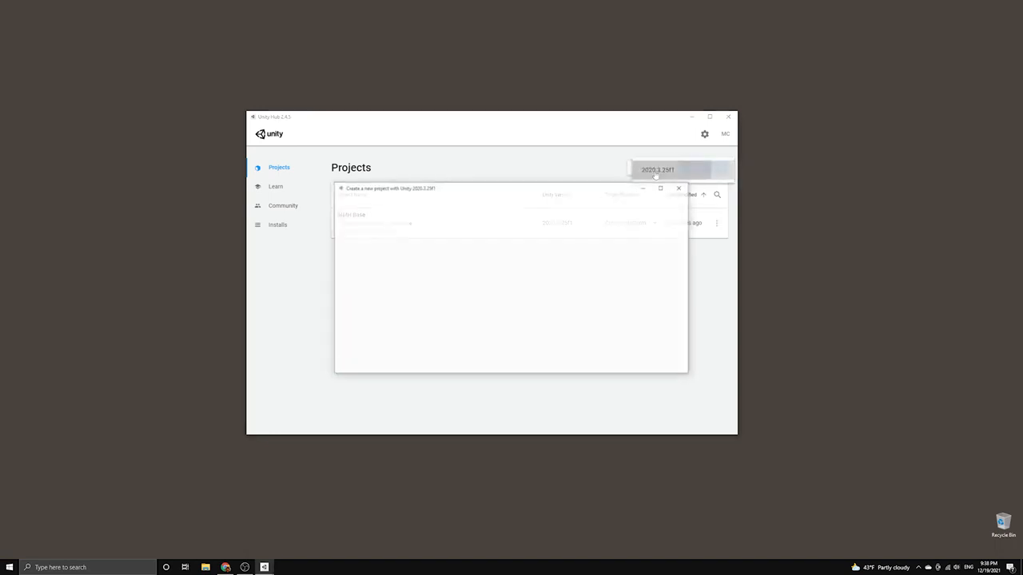
pyautogui.click(368, 255)
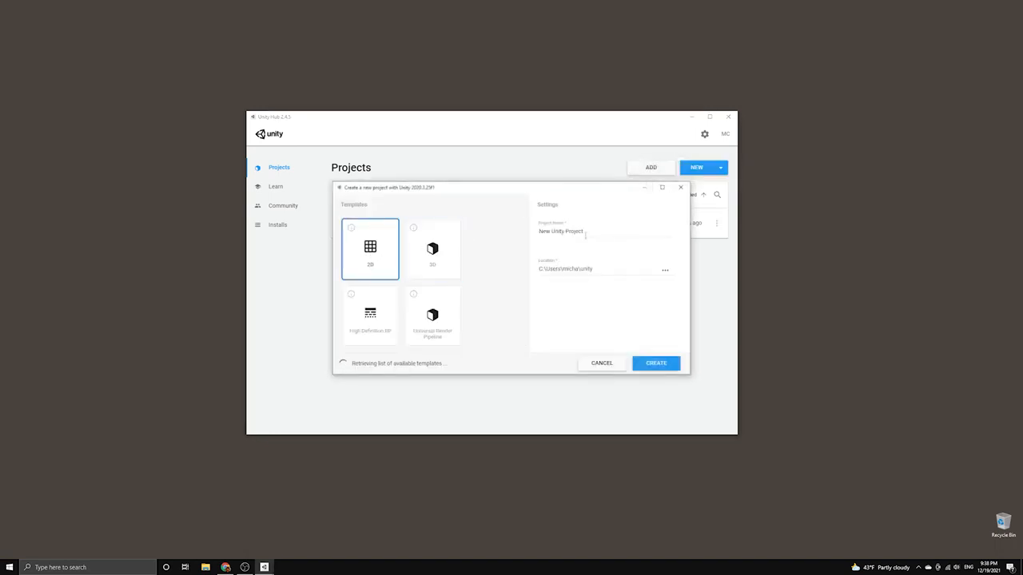
pyautogui.tripleClick(563, 231)
pyautogui.write('Moon Mist Hollow Video')
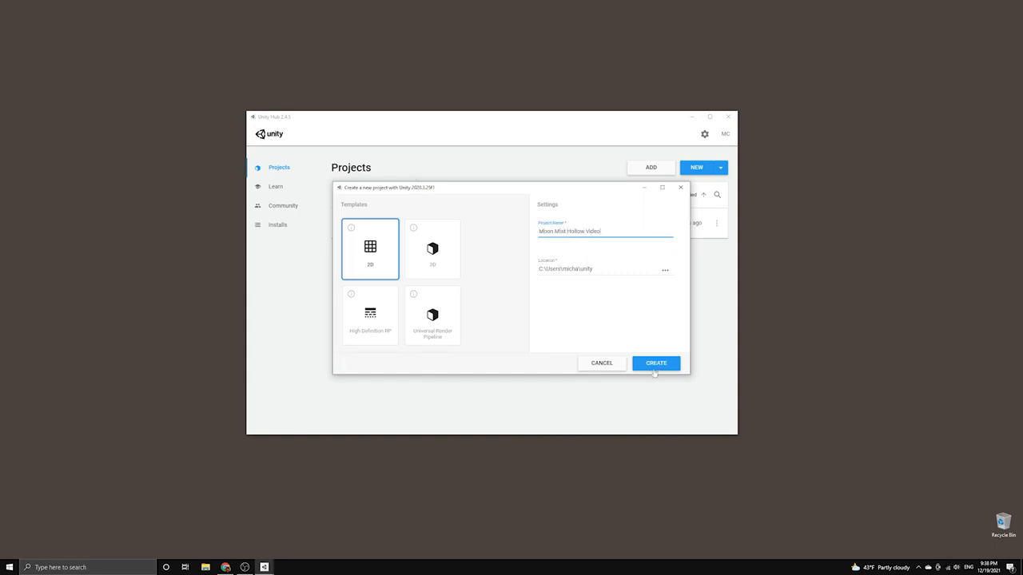
pyautogui.click(655, 364)
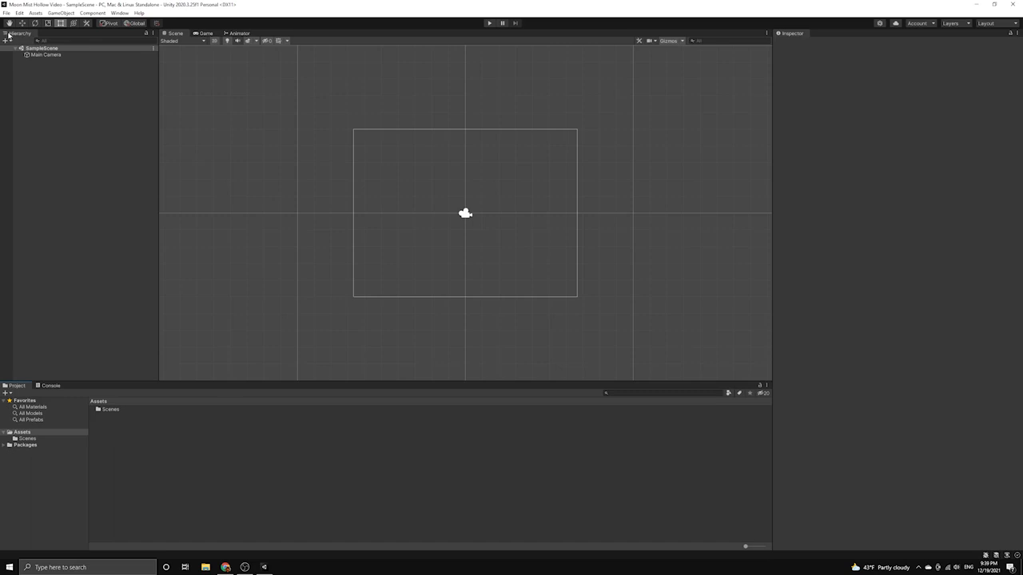
# - Delete the Main Camera object from SampleScene
pyautogui.click(46, 54)
pyautogui.click(40, 48)
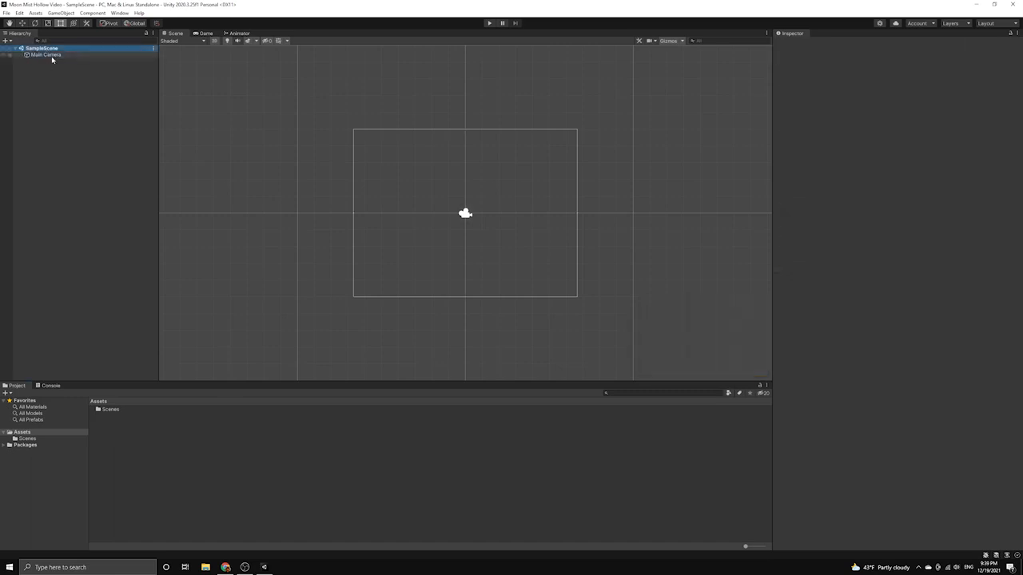
pyautogui.click(45, 55)
pyautogui.rightClick(51, 56)
pyautogui.click(91, 117)
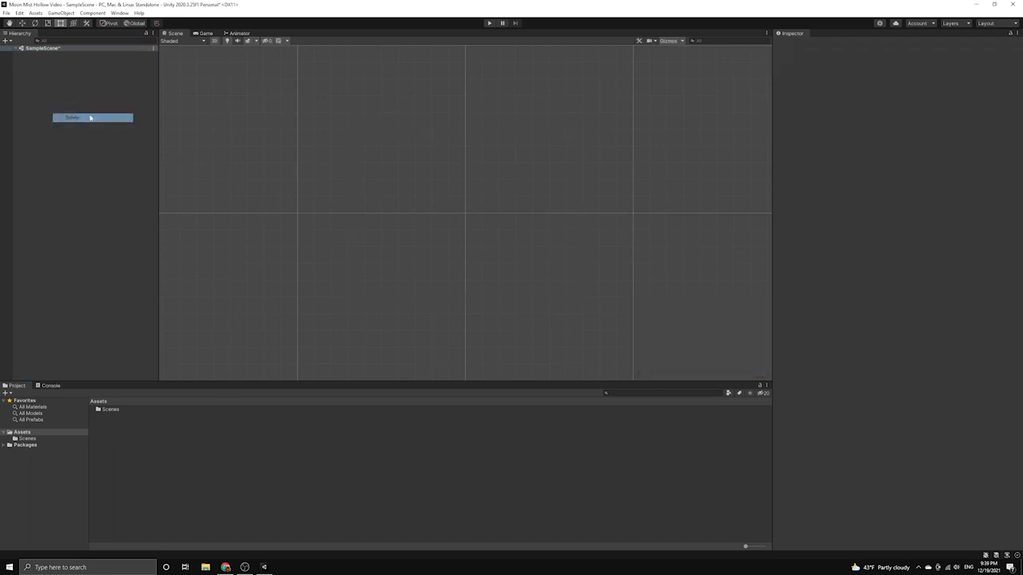
# - Save the open scene as "Simulation" in the project's Scenes folder
pyautogui.click(46, 49)
pyautogui.rightClick(52, 49)
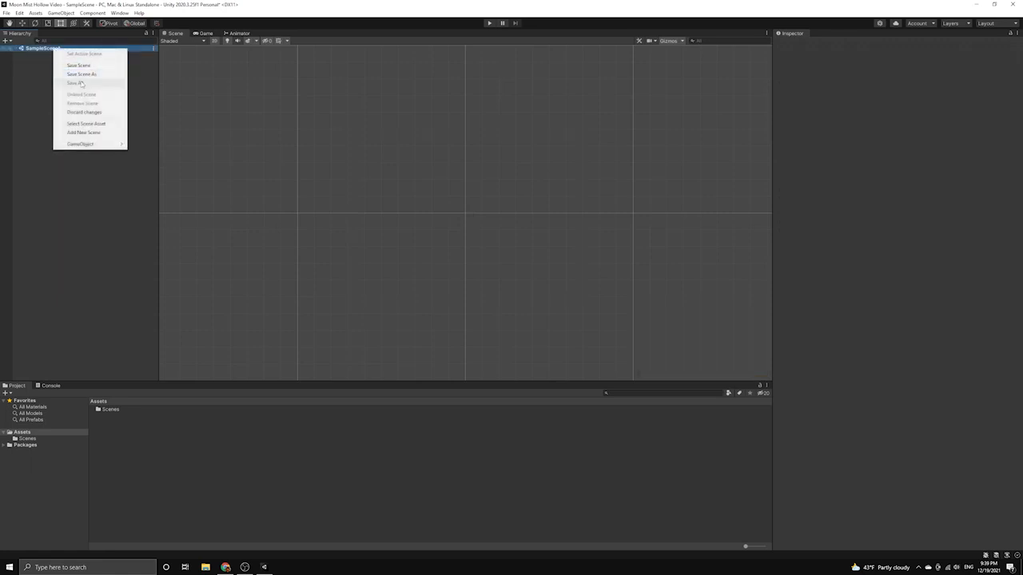
pyautogui.click(83, 75)
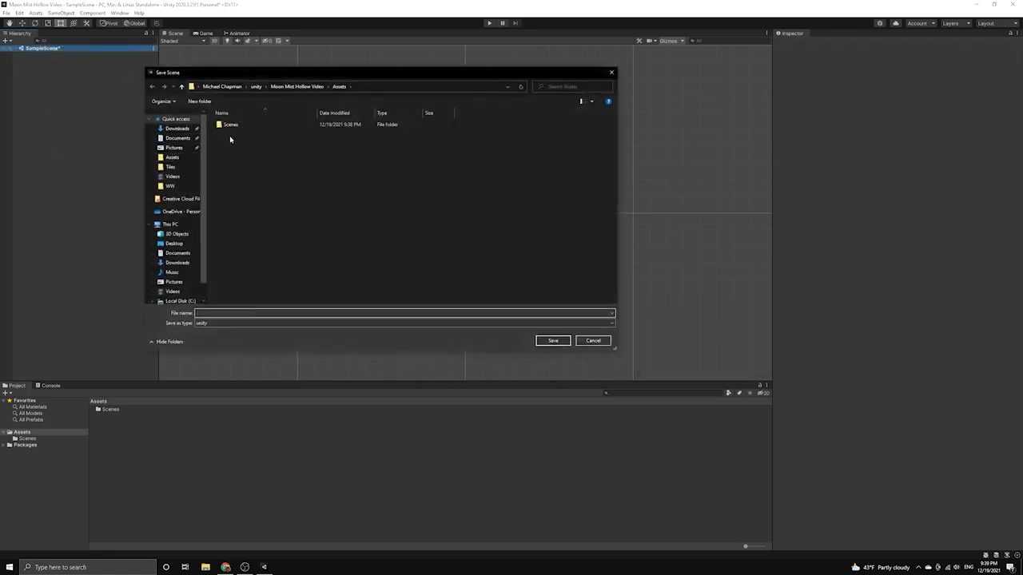
pyautogui.doubleClick(230, 124)
pyautogui.click(224, 312)
pyautogui.write('Simulation')
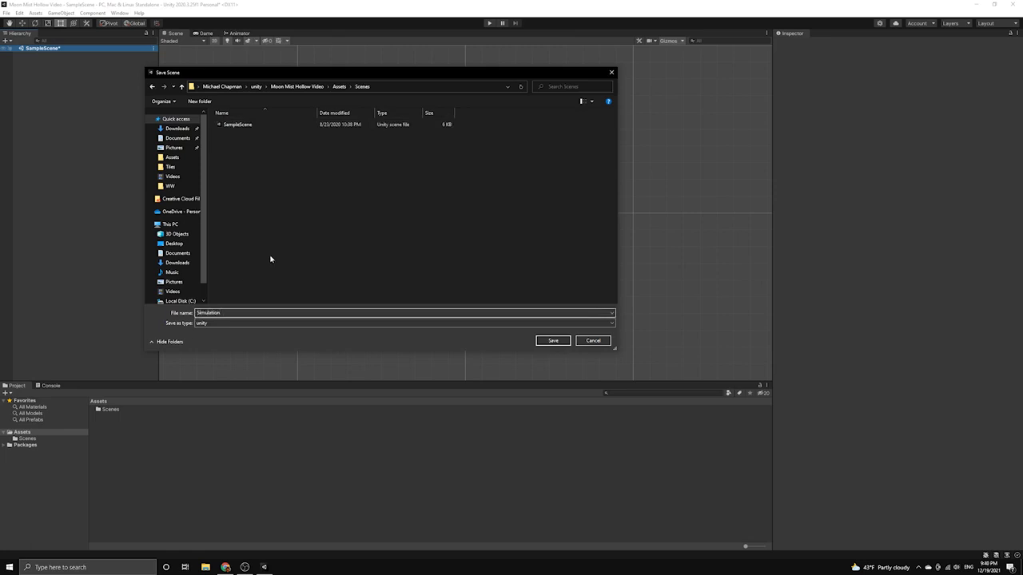
pyautogui.click(552, 340)
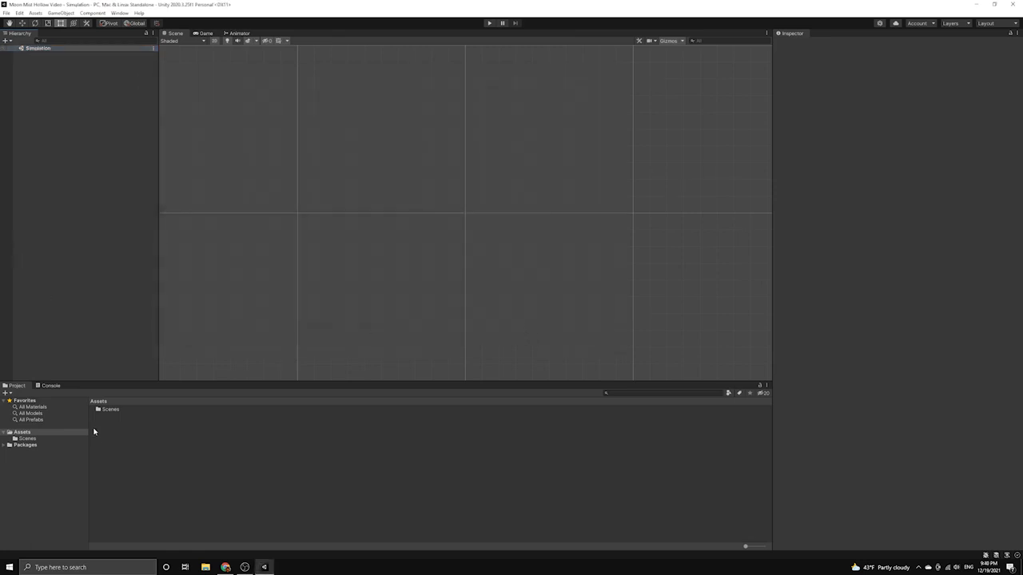
# - Delete the SampleScene asset from the Scenes folder and return to the Assets folder
pyautogui.doubleClick(112, 409)
pyautogui.rightClick(116, 409)
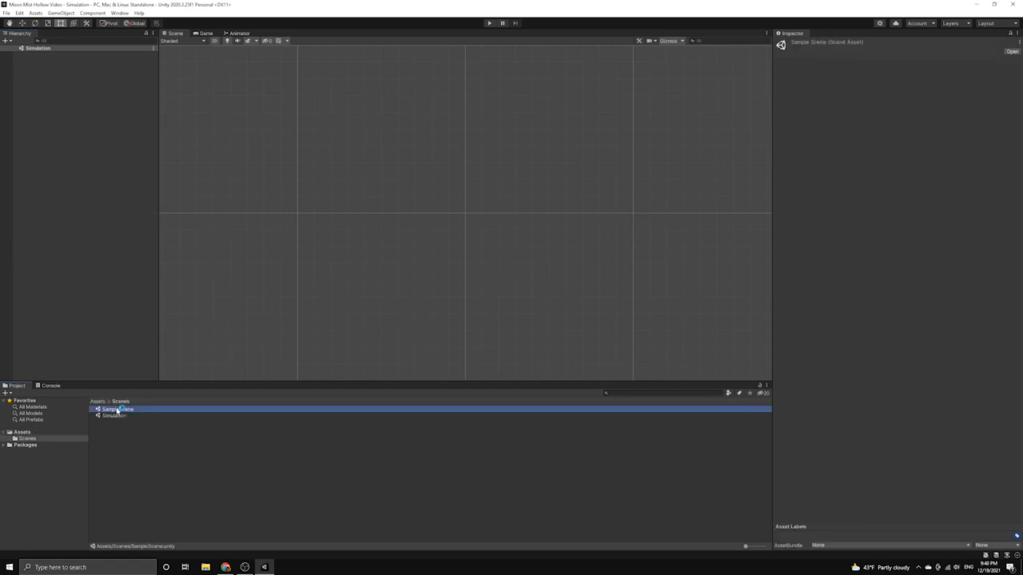
pyautogui.click(138, 224)
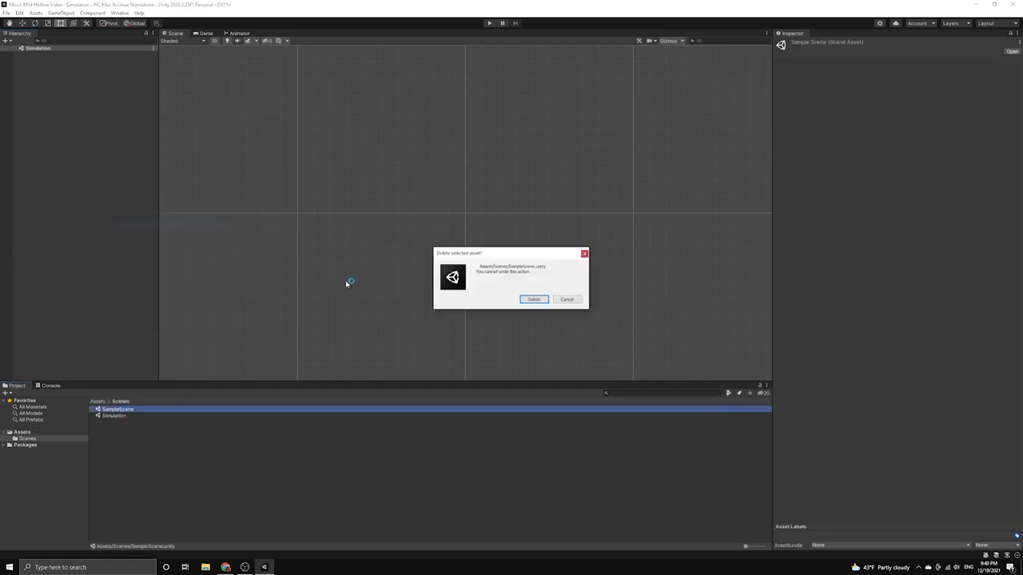
pyautogui.click(536, 299)
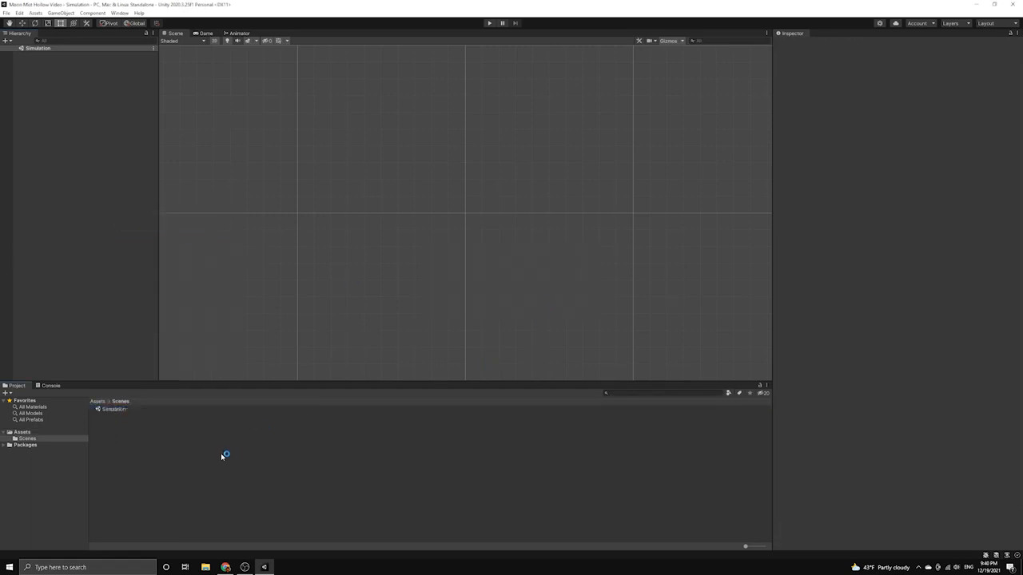
pyautogui.click(30, 432)
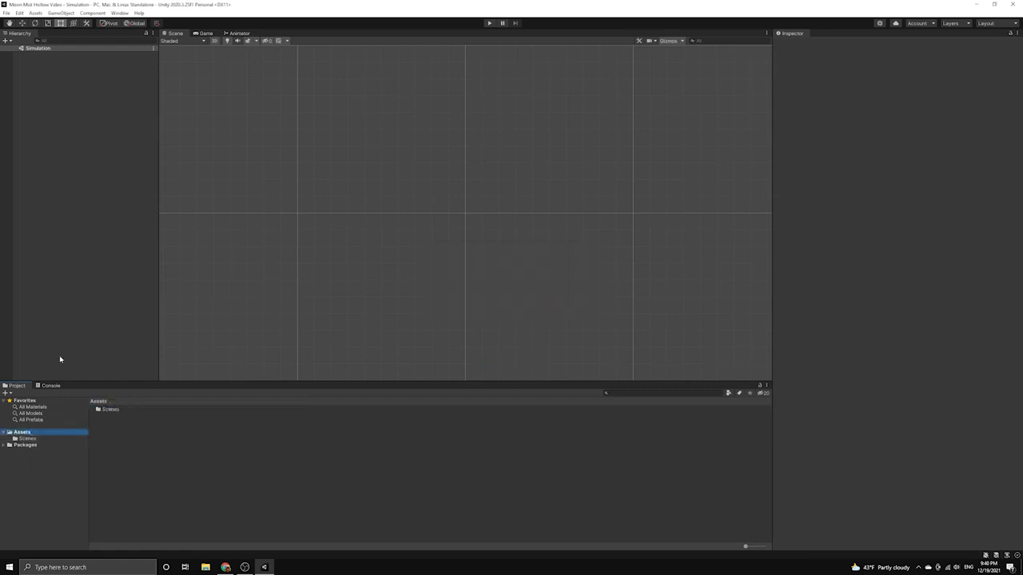
# - Install the Universal RP package from the Unity Registry and close the Package Manager
pyautogui.click(119, 13)
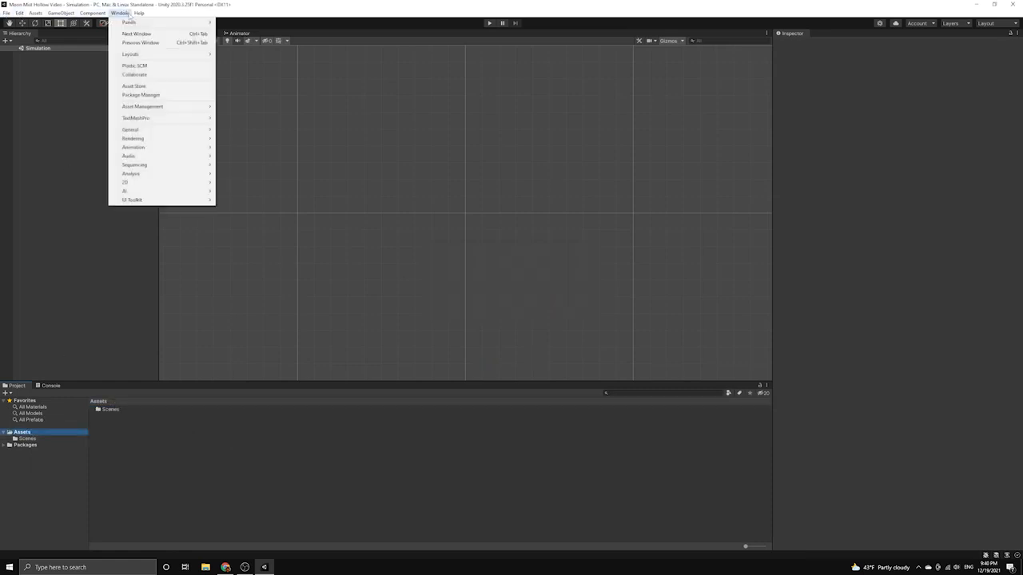
pyautogui.click(140, 94)
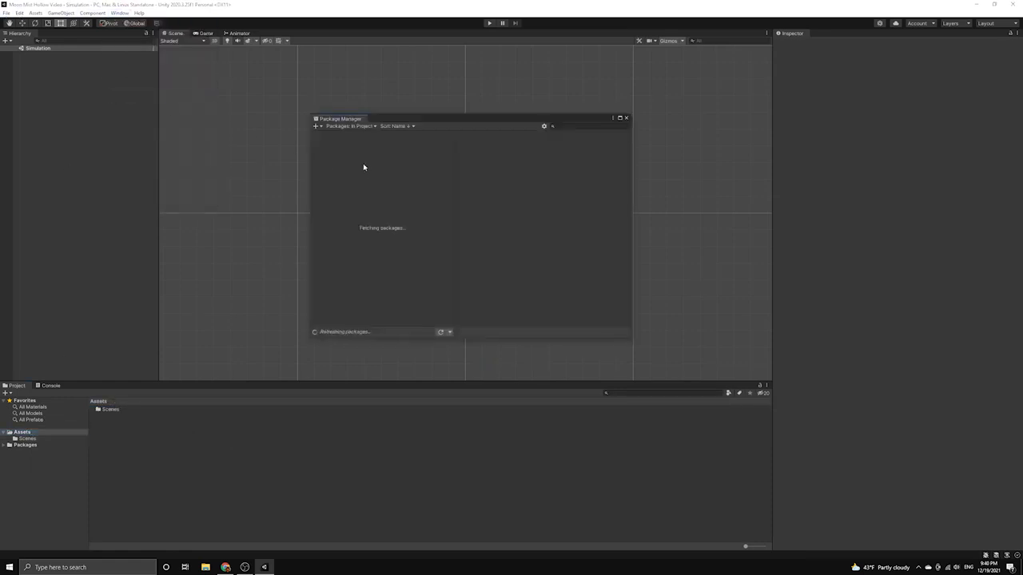
pyautogui.click(350, 126)
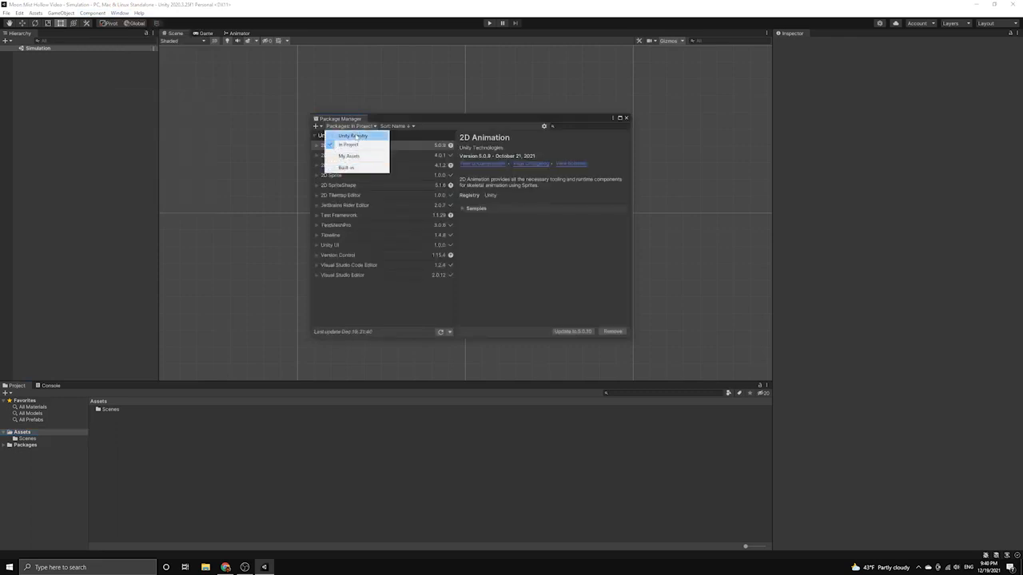
pyautogui.click(356, 136)
pyautogui.moveTo(453, 163); pyautogui.dragTo(439, 298)
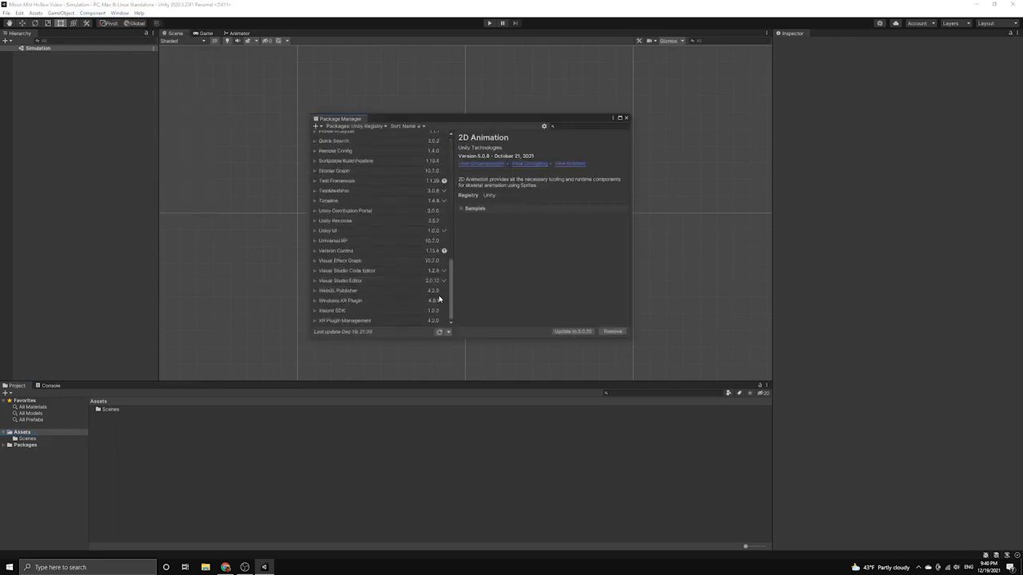
pyautogui.click(353, 241)
pyautogui.click(609, 332)
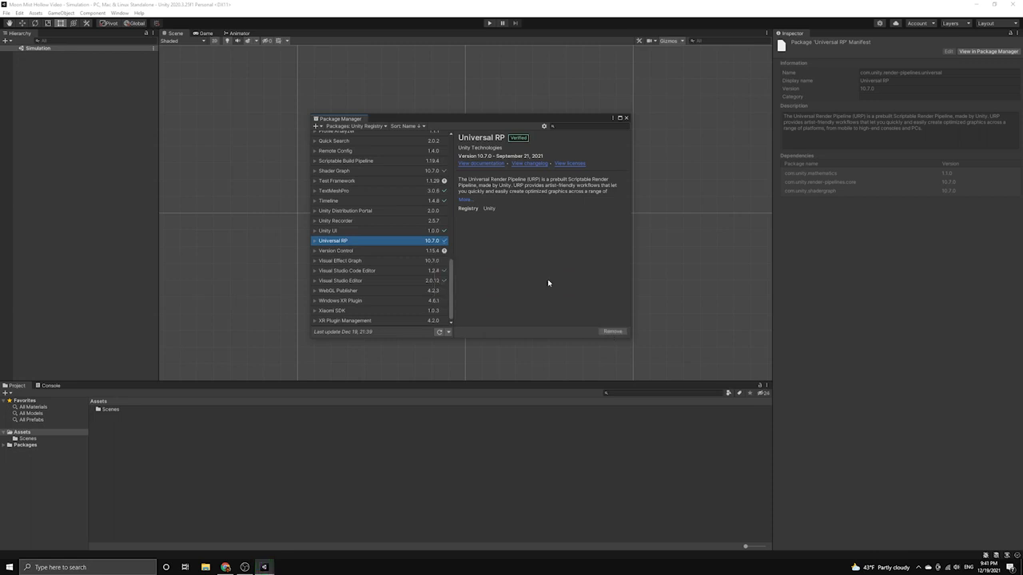
pyautogui.moveTo(535, 120); pyautogui.dragTo(524, 117)
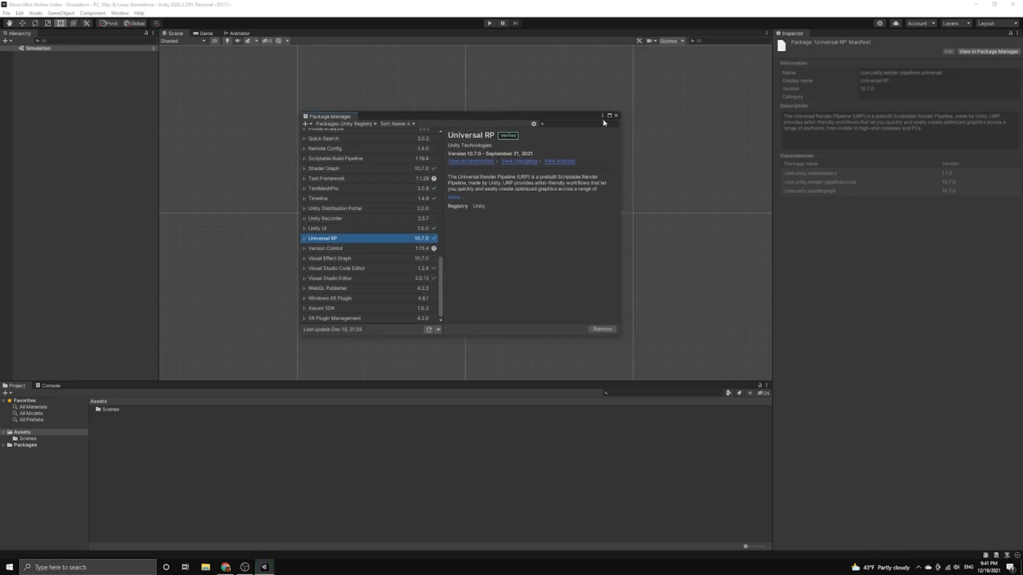
pyautogui.click(616, 117)
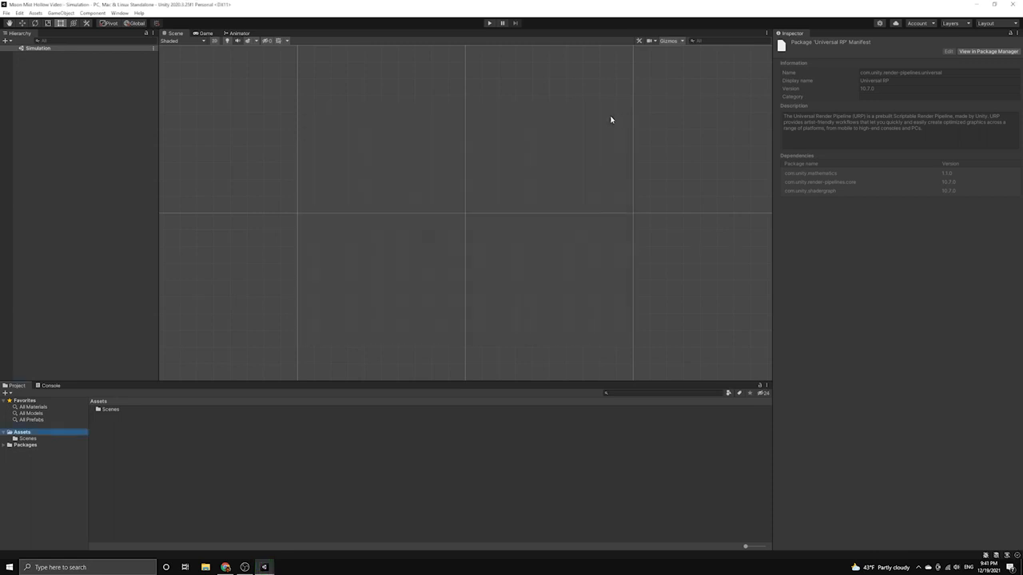
# - Create a folder named "URP" inside Assets and open it
pyautogui.click(14, 92)
pyautogui.rightClick(29, 432)
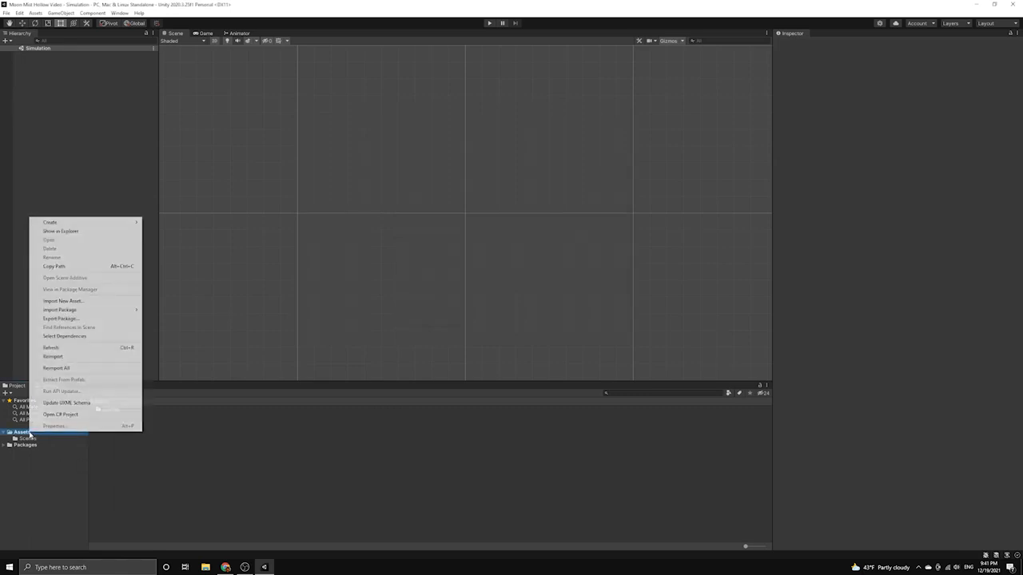
pyautogui.moveTo(70, 226)
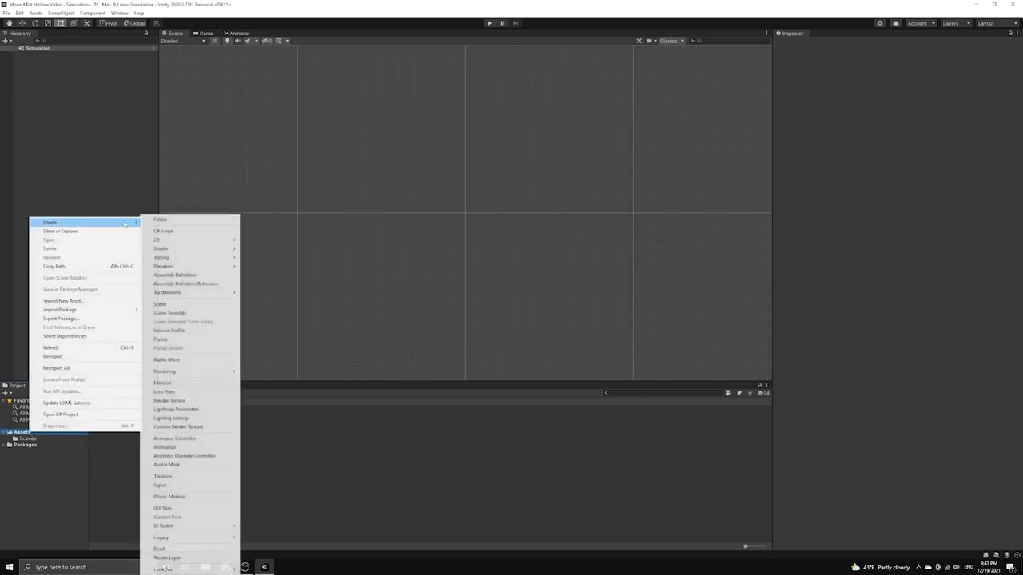
pyautogui.click(176, 222)
pyautogui.write('URP')
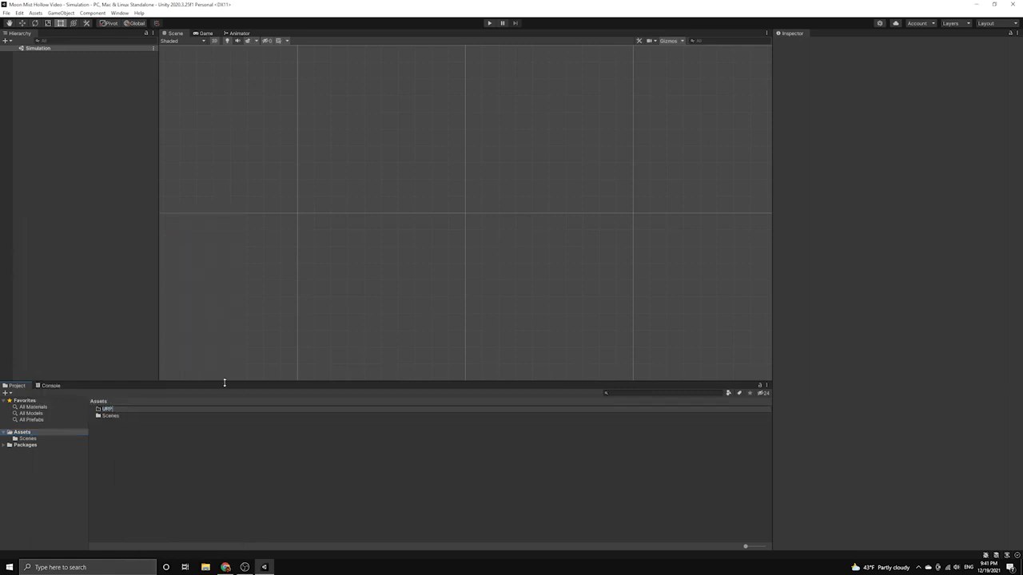
pyautogui.press('Return')
pyautogui.doubleClick(113, 417)
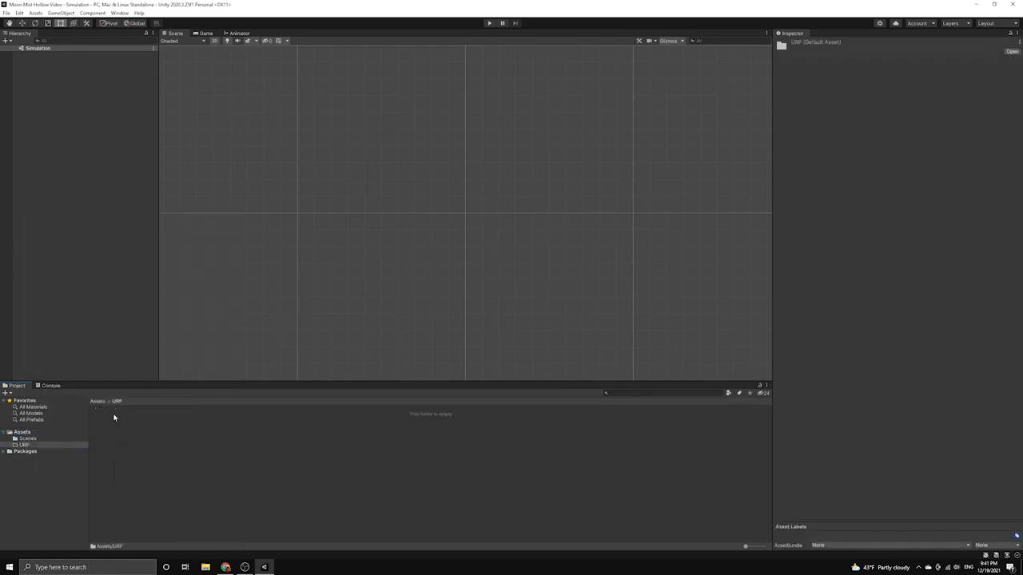
# - Create a Universal Render Pipeline asset with a Forward Renderer in the URP folder, keeping its default name
pyautogui.rightClick(114, 415)
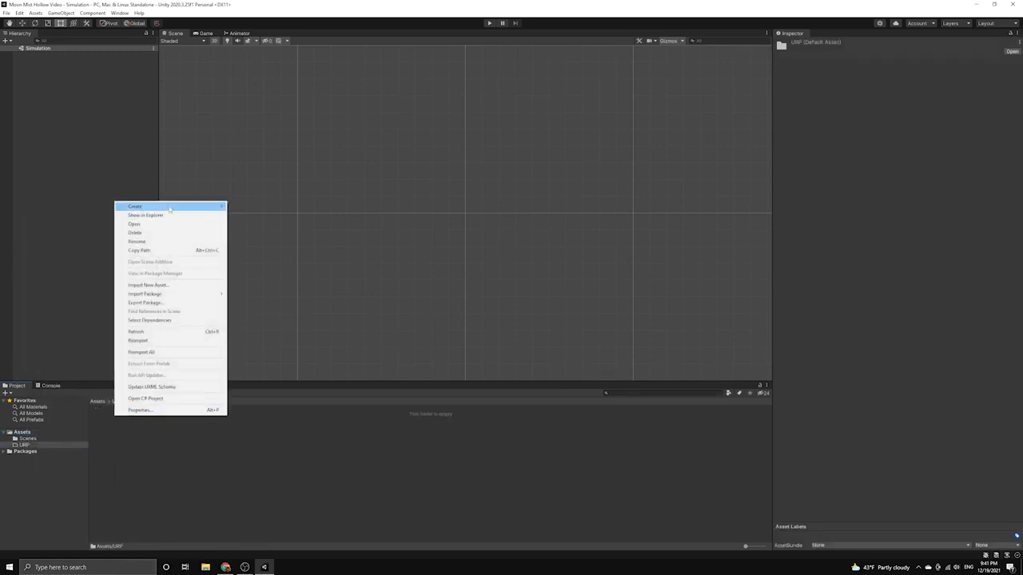
pyautogui.moveTo(160, 206)
pyautogui.moveTo(260, 359)
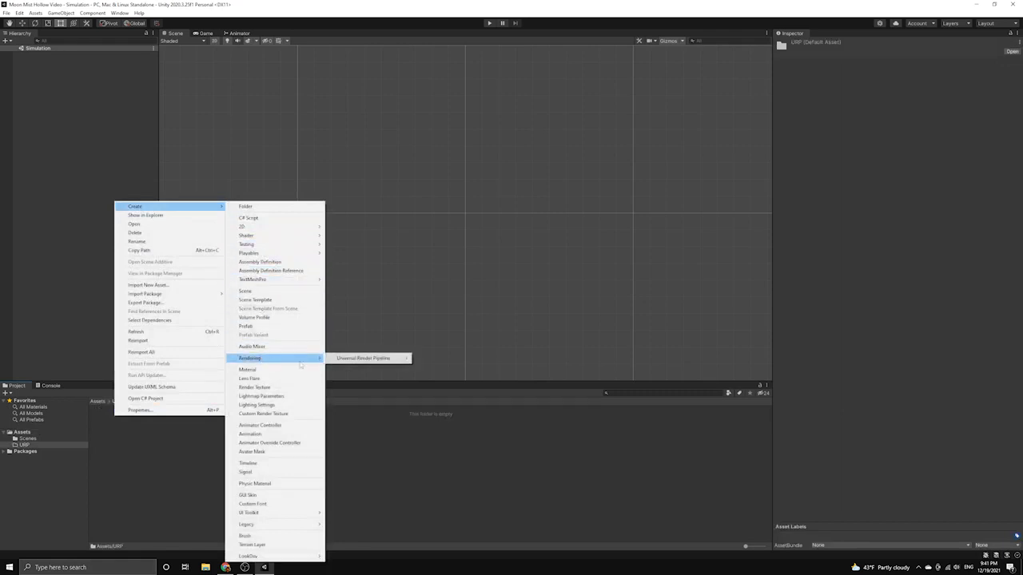
pyautogui.moveTo(361, 360)
pyautogui.click(453, 359)
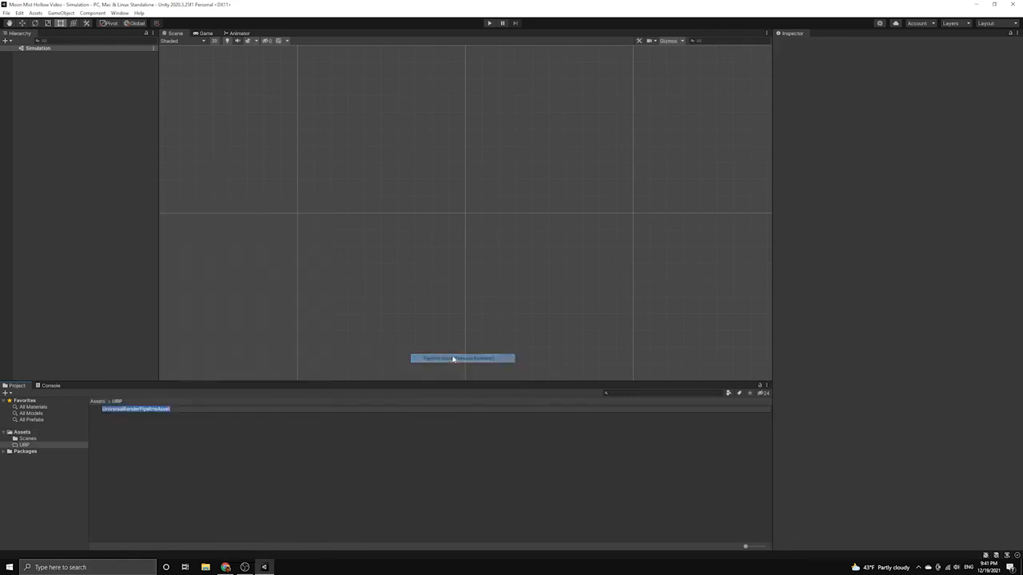
pyautogui.press('Return')
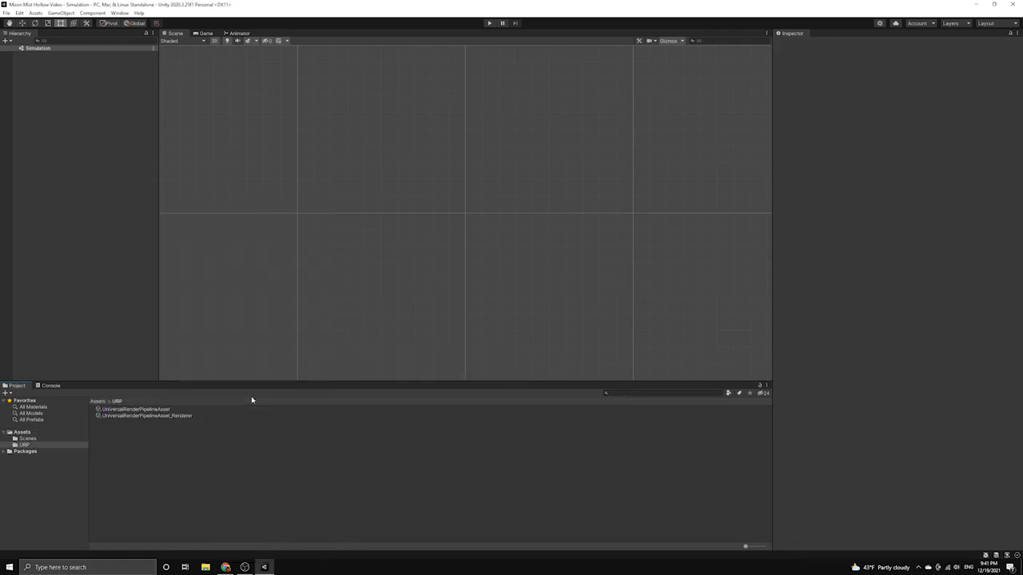
# - Inspect the settings of the UniversalRenderPipelineAsset and of its associated renderer asset
pyautogui.click(136, 409)
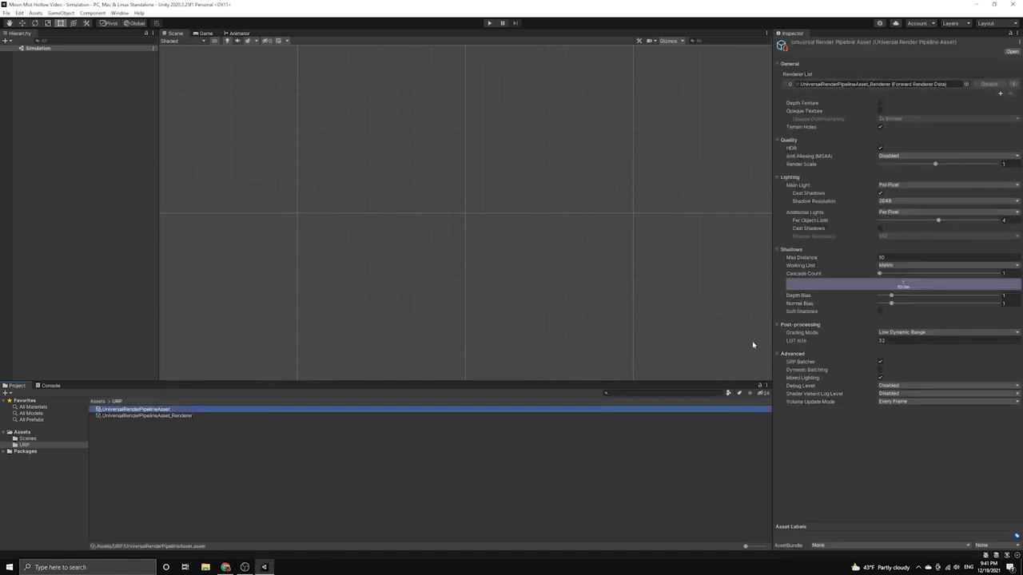
pyautogui.click(156, 416)
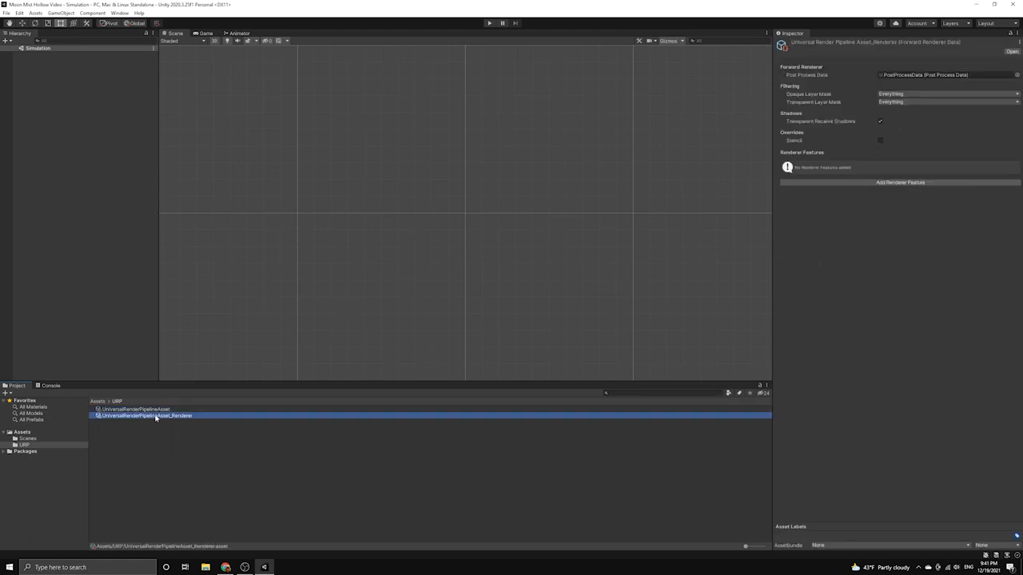
pyautogui.click(953, 46)
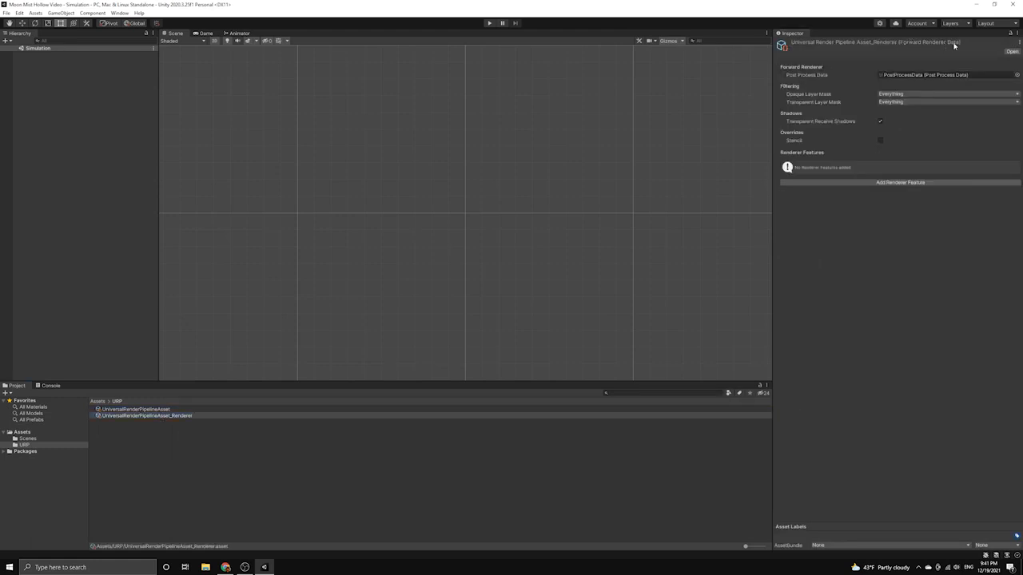
pyautogui.click(181, 463)
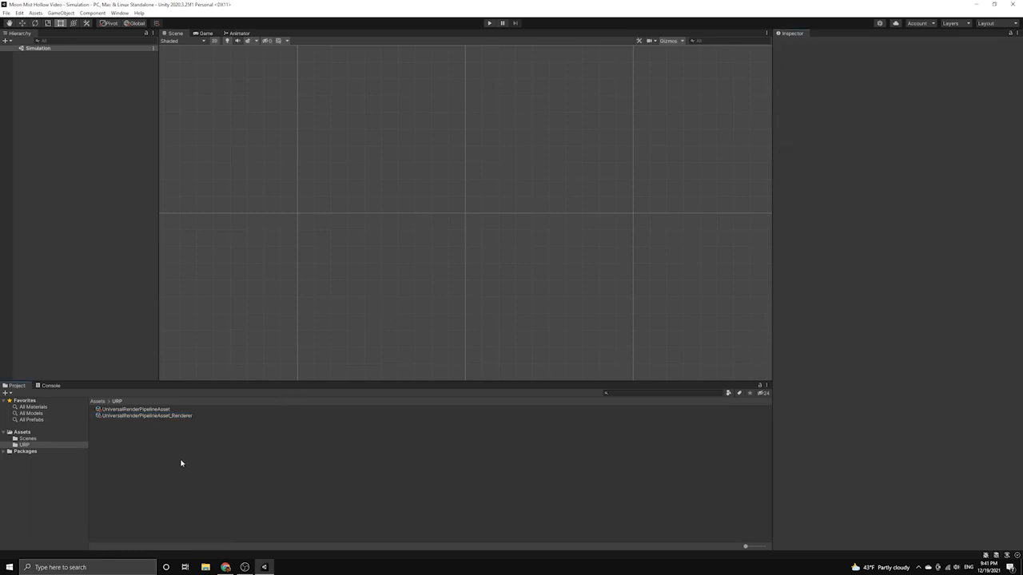
# - Create a 2D Renderer (Experimental) asset in the URP folder and name it "2D Renderer Data"
pyautogui.rightClick(134, 424)
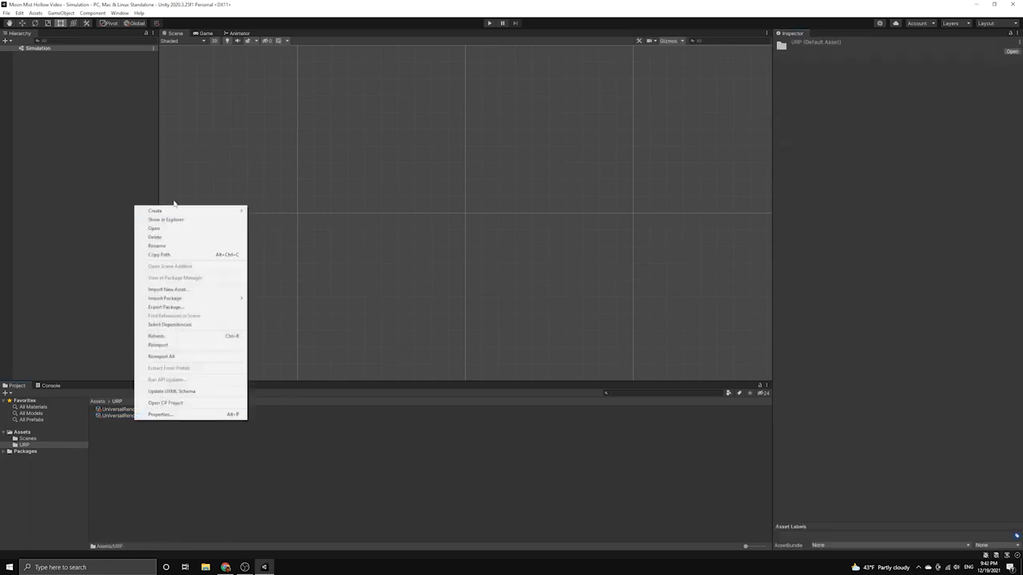
pyautogui.moveTo(173, 209)
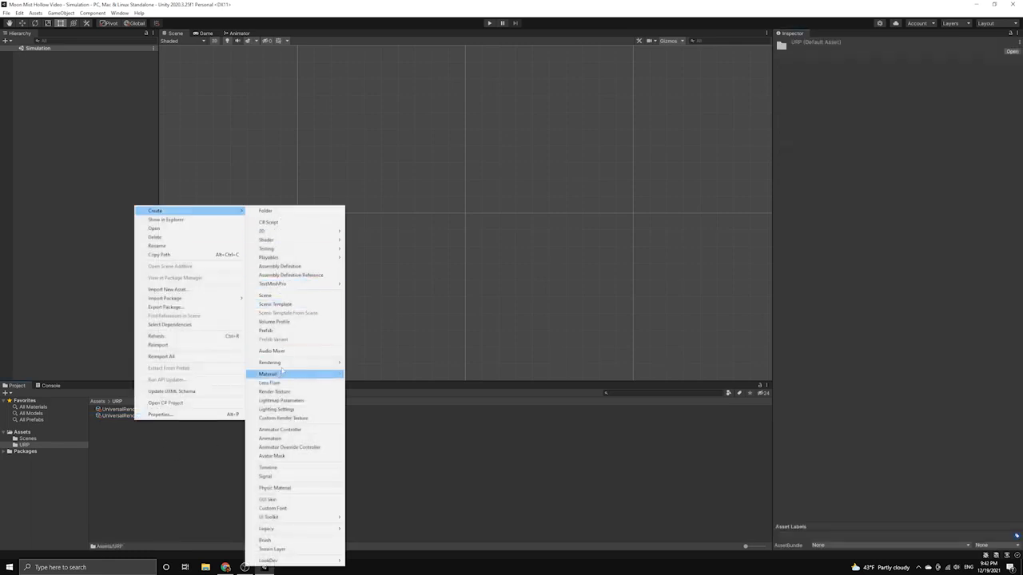
pyautogui.moveTo(288, 363)
pyautogui.moveTo(415, 363)
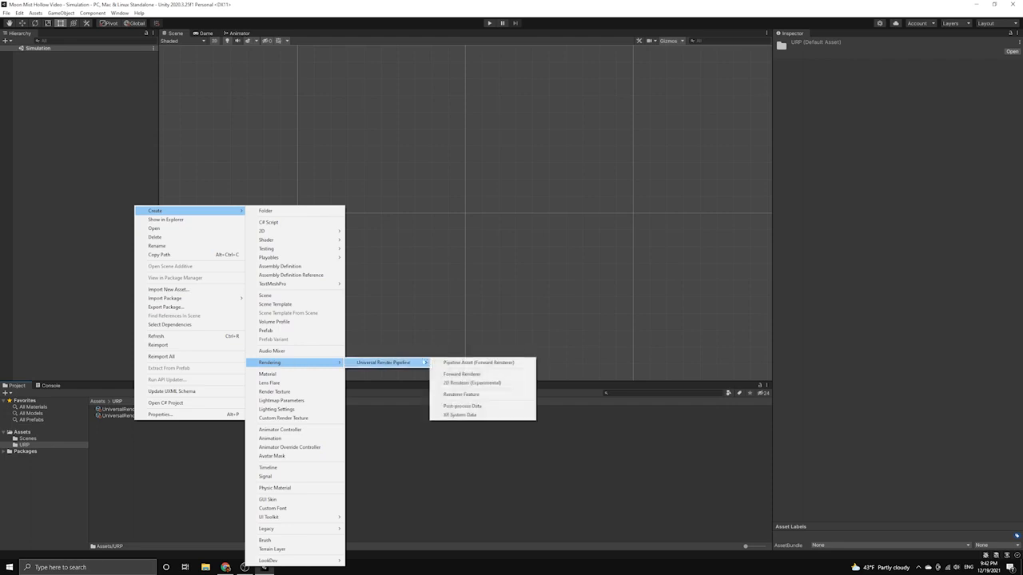
pyautogui.click(473, 384)
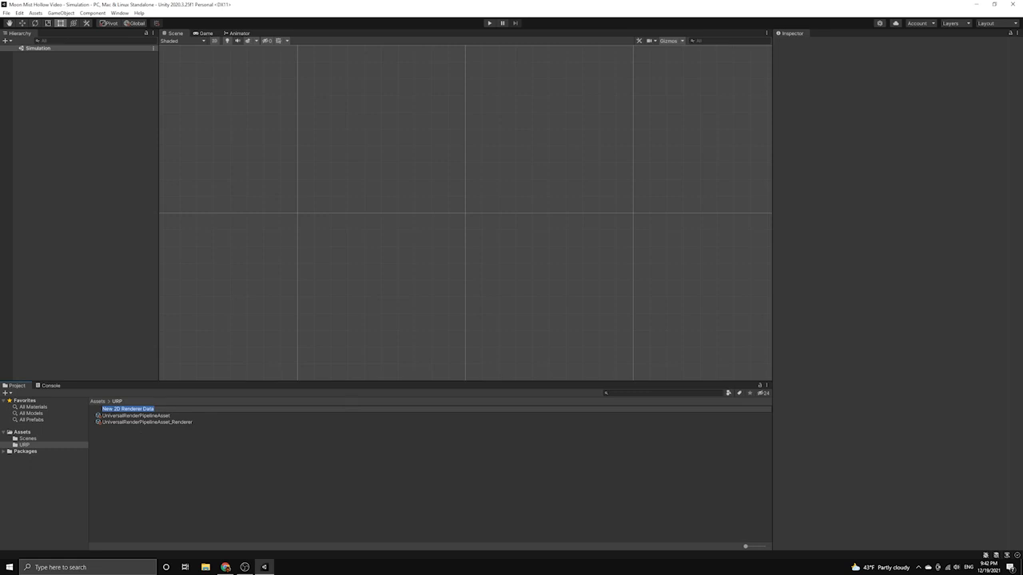
pyautogui.click(116, 410)
pyautogui.press('BackSpace')
pyautogui.press('BackSpace')
pyautogui.press('BackSpace')
pyautogui.press('BackSpace')
pyautogui.press('Return')
pyautogui.click(160, 442)
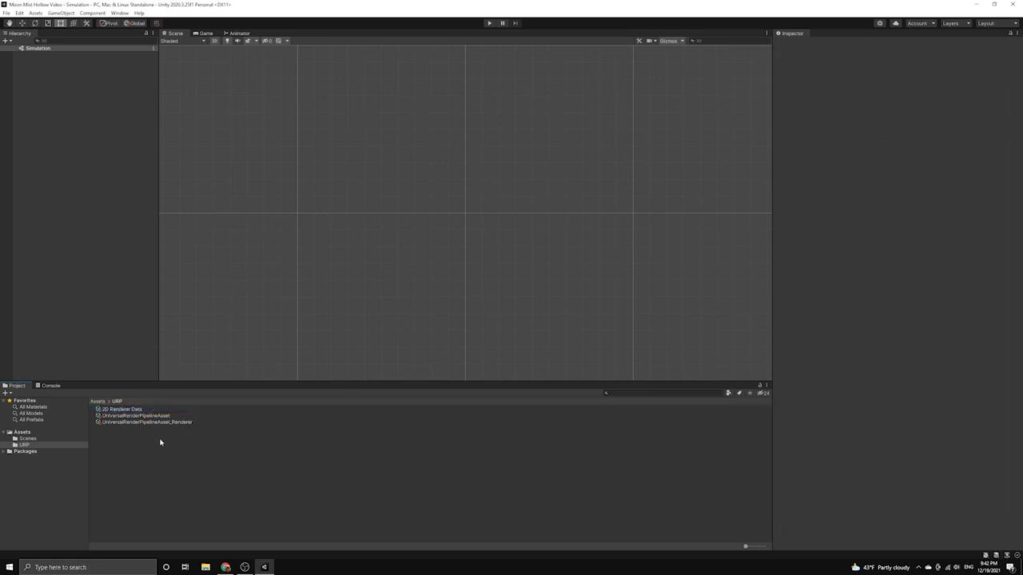
# - Assign 2D Renderer Data as the default renderer in the UniversalRenderPipelineAsset's Renderer List
pyautogui.click(146, 417)
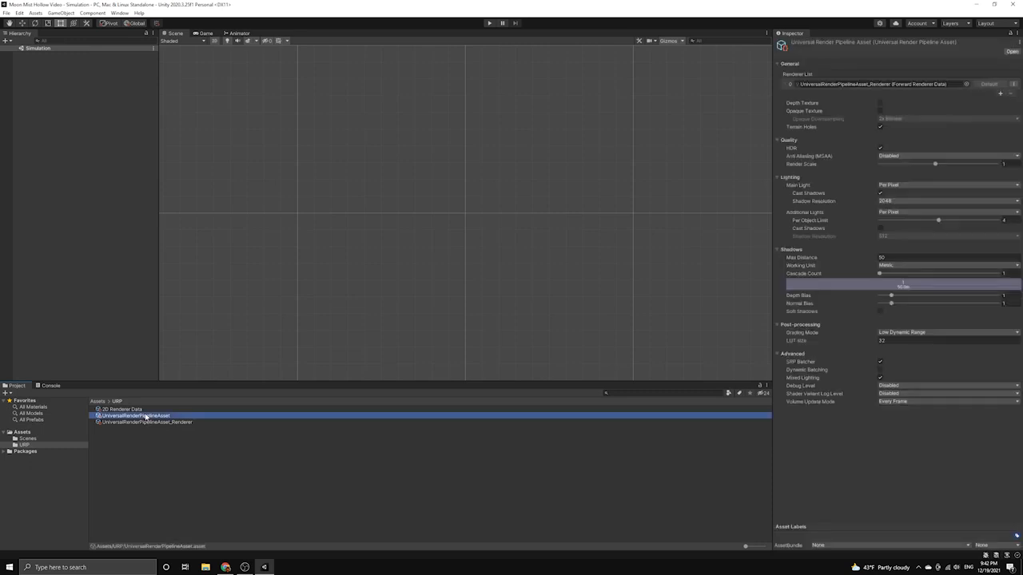
pyautogui.click(966, 84)
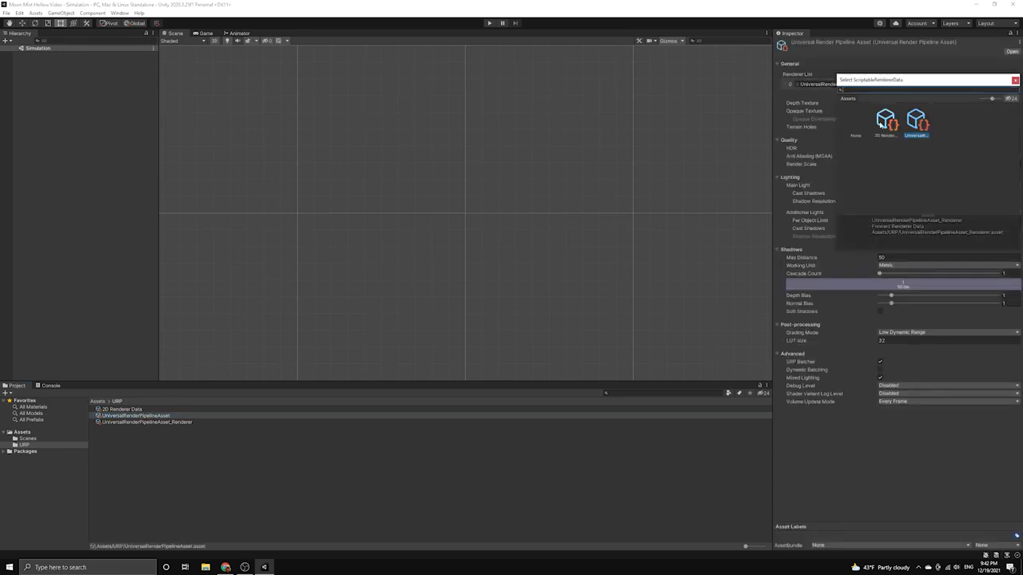
pyautogui.click(883, 121)
pyautogui.click(1015, 80)
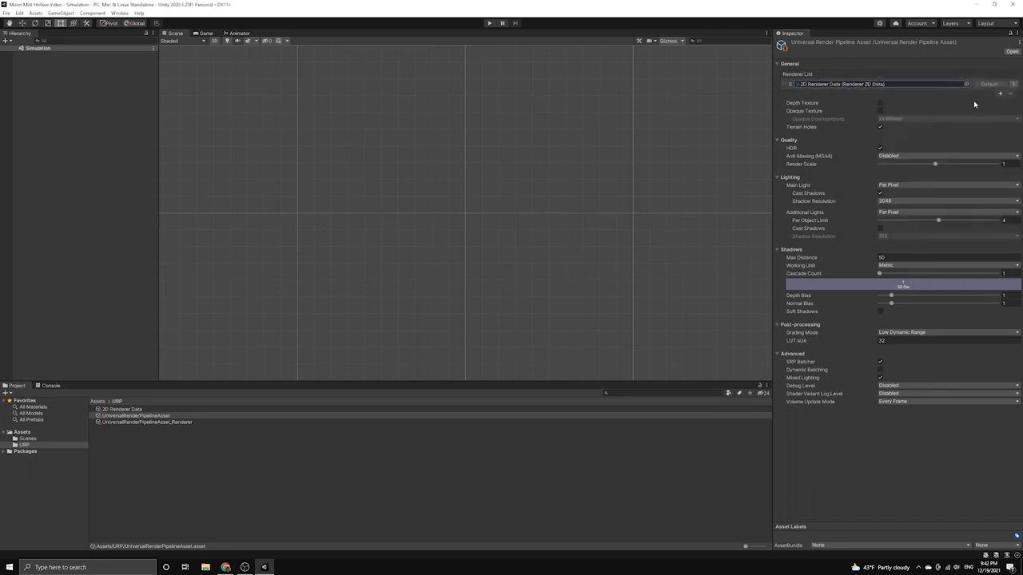
# - Delete the UniversalRenderPipelineAsset_Renderer asset from the URP folder and confirm the deletion
pyautogui.click(152, 423)
pyautogui.rightClick(151, 423)
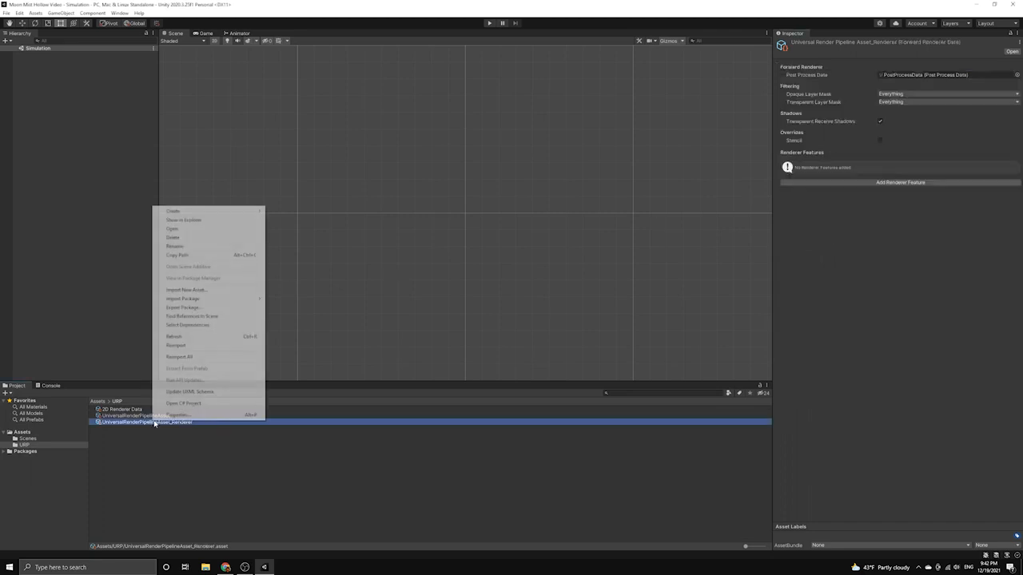
pyautogui.click(191, 237)
pyautogui.click(537, 302)
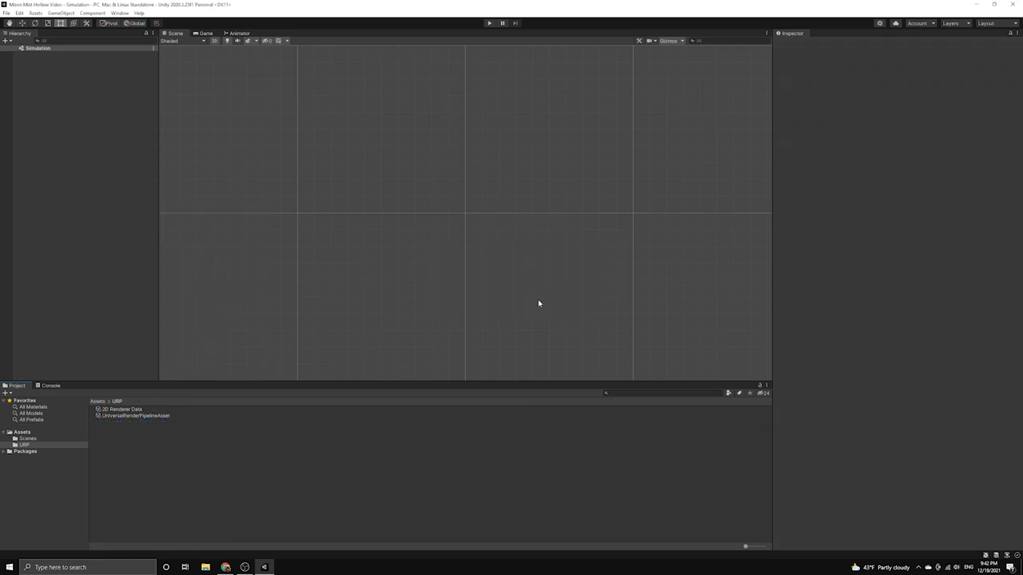
# - Return to the Assets folder and save the Simulation scene
pyautogui.click(30, 438)
pyautogui.click(30, 432)
pyautogui.click(145, 442)
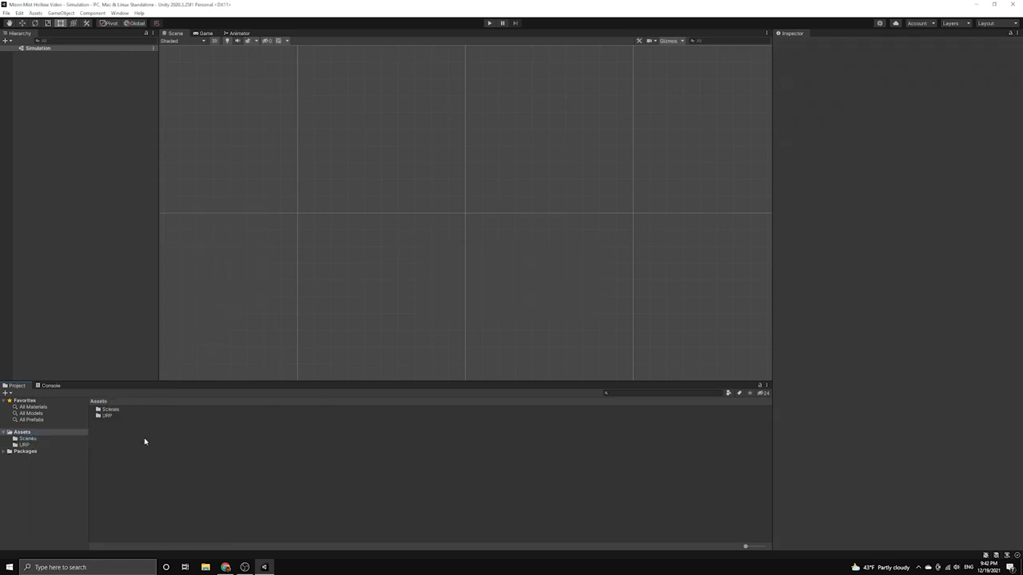
pyautogui.click(7, 14)
pyautogui.click(19, 53)
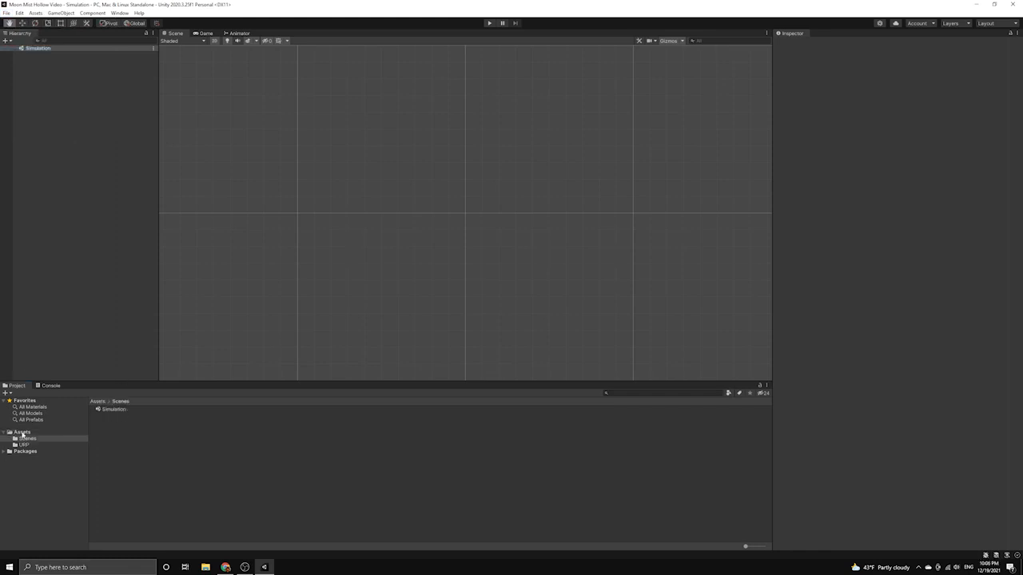
# - Create a folder named "Resources" inside Assets and open it
pyautogui.rightClick(22, 432)
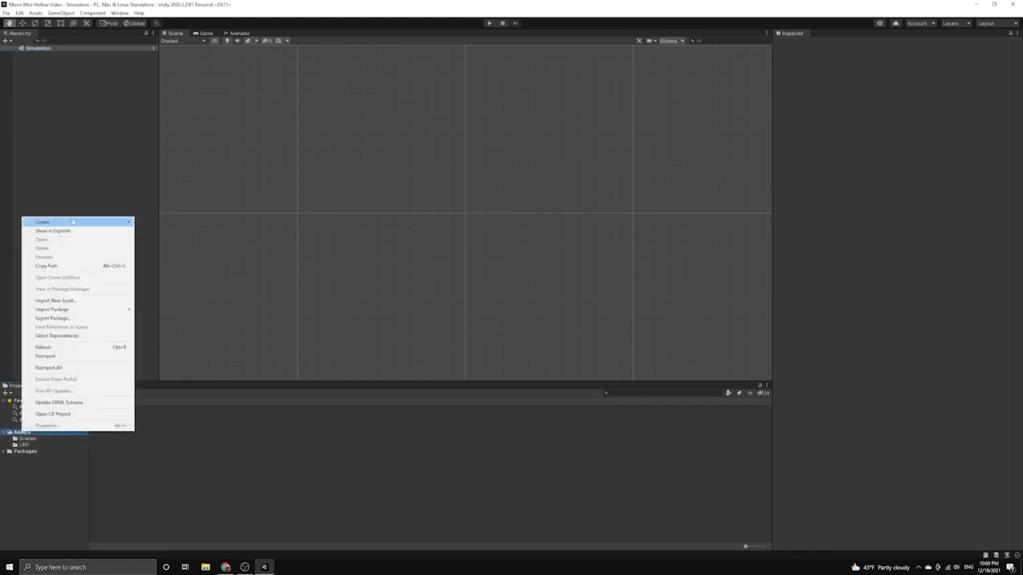
pyautogui.moveTo(71, 221)
pyautogui.click(163, 220)
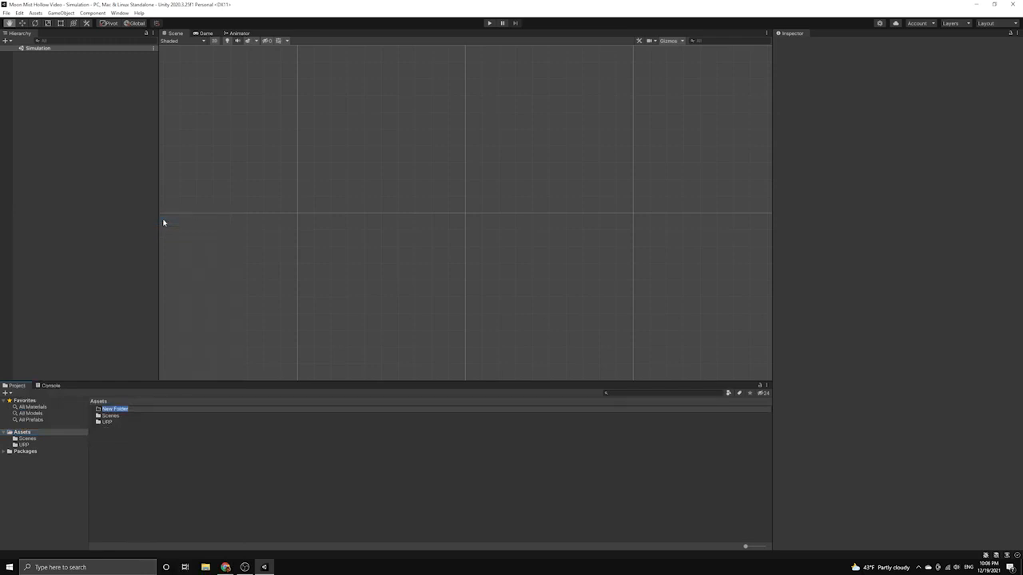
pyautogui.write('Resources')
pyautogui.press('Return')
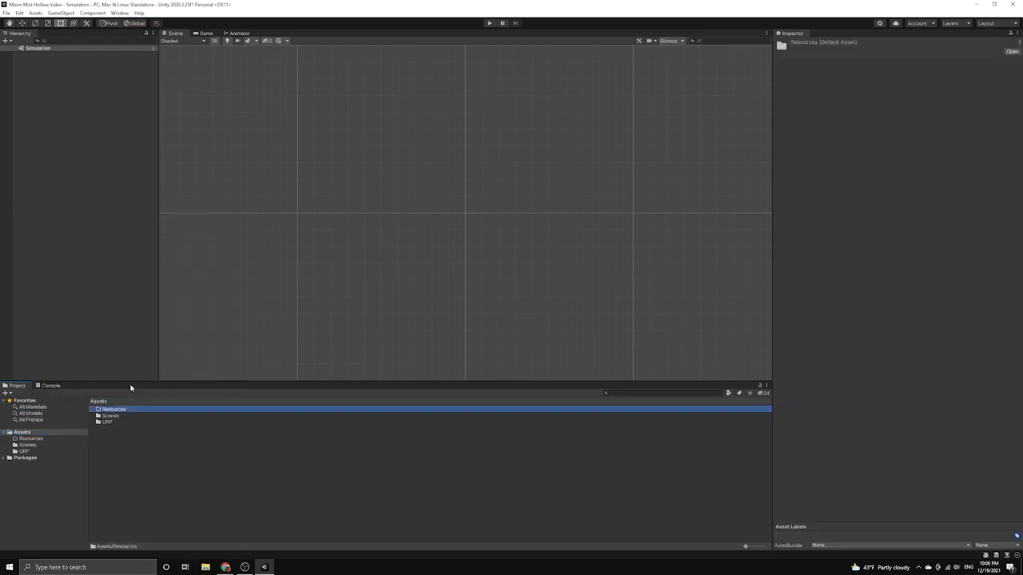
pyautogui.doubleClick(106, 411)
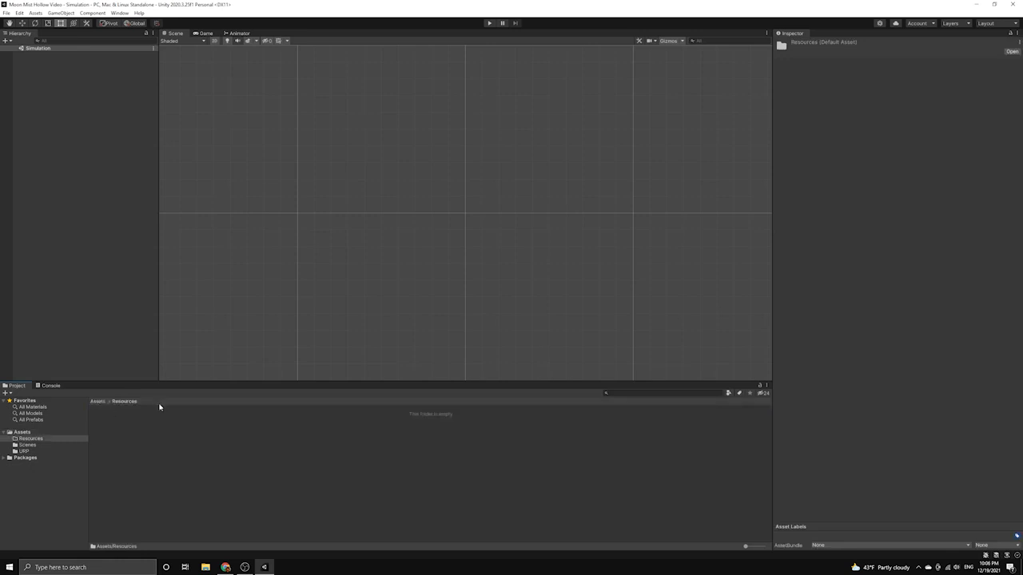
# - Show the Resources folder in File Explorer and open it there
pyautogui.rightClick(210, 425)
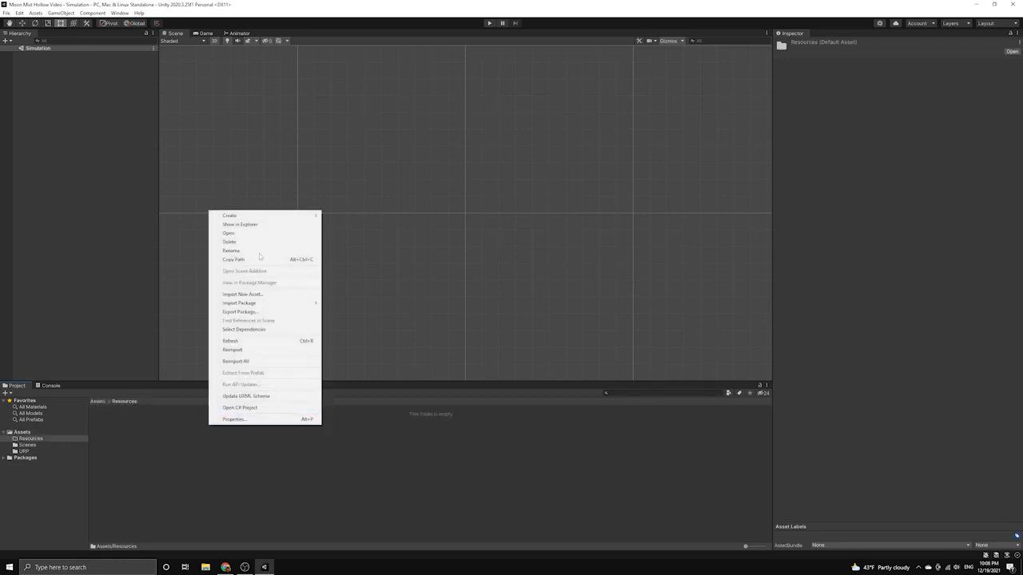
pyautogui.click(247, 224)
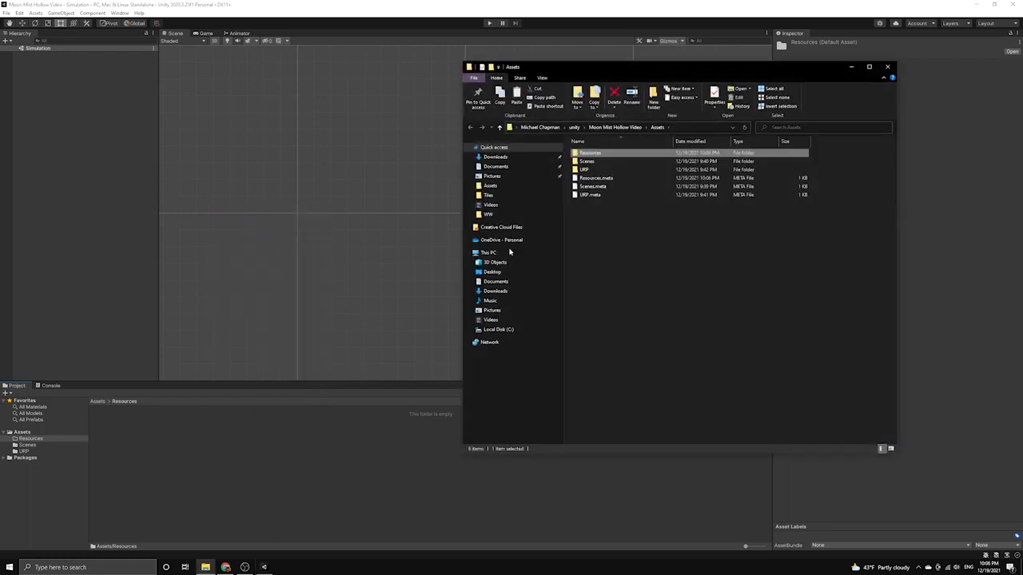
pyautogui.doubleClick(591, 152)
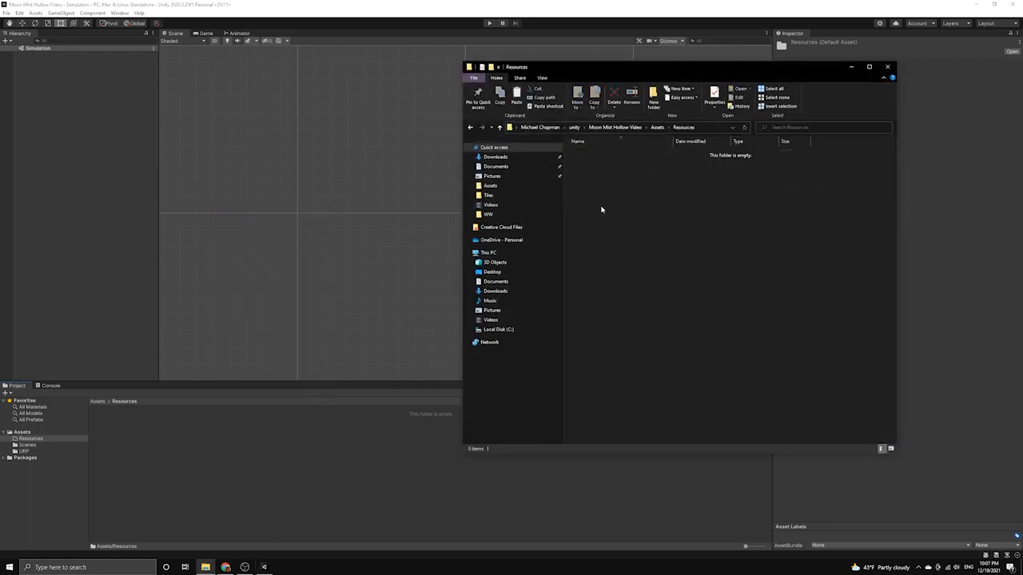
# - Switch to the browser and copy the HTTPS clone URL of the moon-mist-hollow-base GitHub repository, then minimize the browser
pyautogui.click(479, 11)
pyautogui.hotkey('alt', 'Tab')
pyautogui.hotkey('alt', 'Tab')
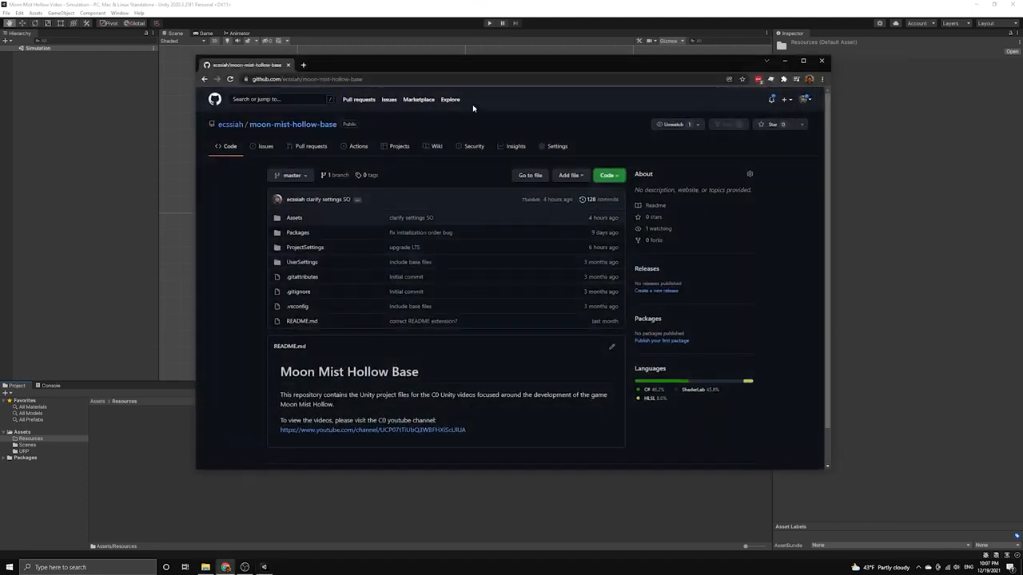
pyautogui.moveTo(492, 69); pyautogui.dragTo(420, 85)
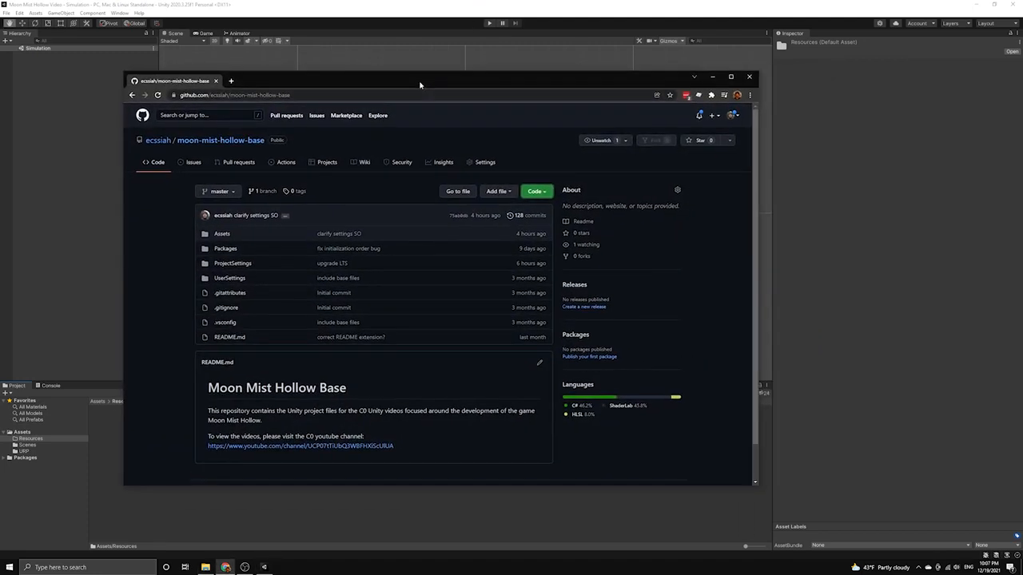
pyautogui.click(217, 96)
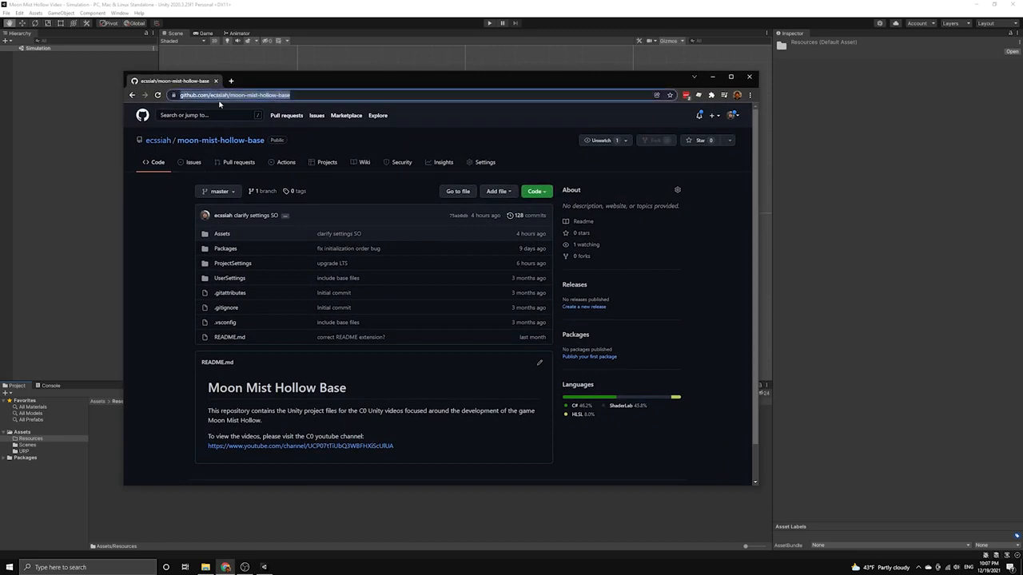
pyautogui.click(187, 200)
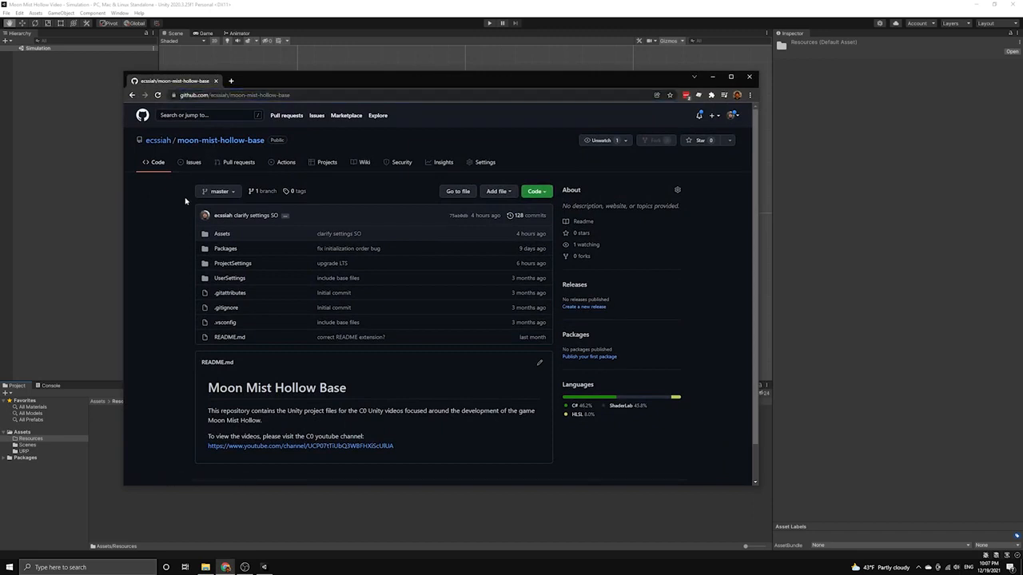
pyautogui.click(529, 191)
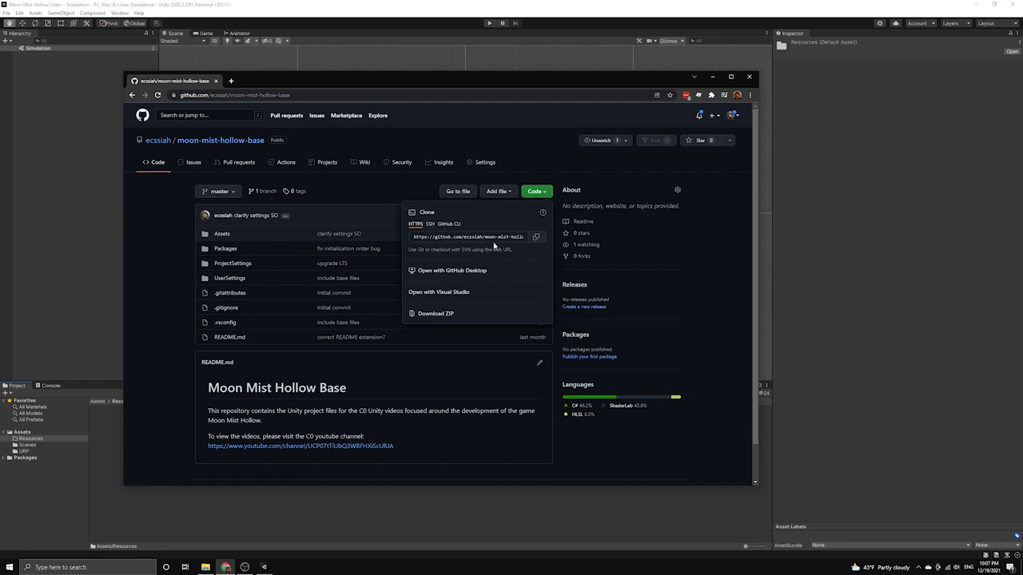
pyautogui.click(537, 237)
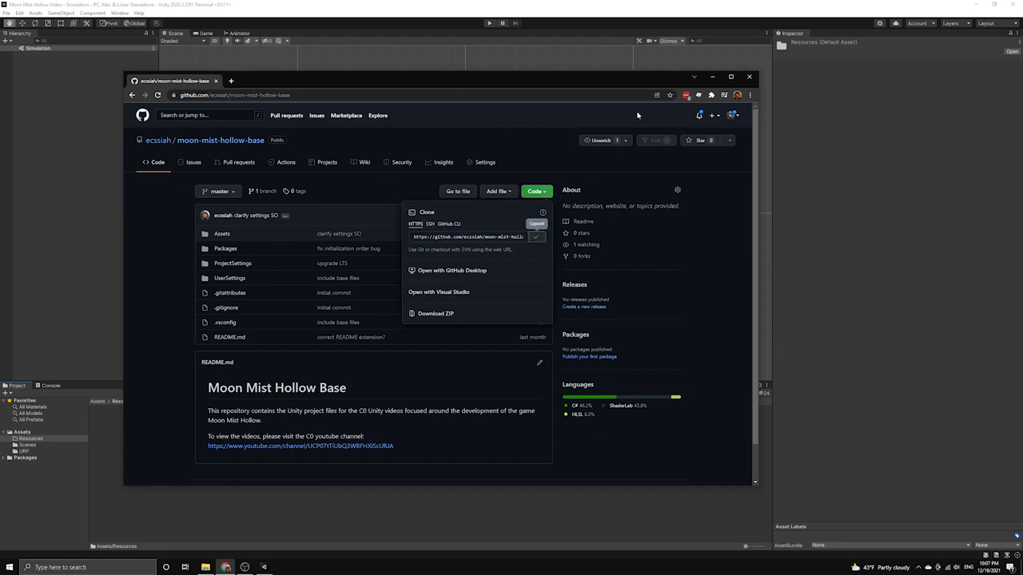
pyautogui.click(711, 77)
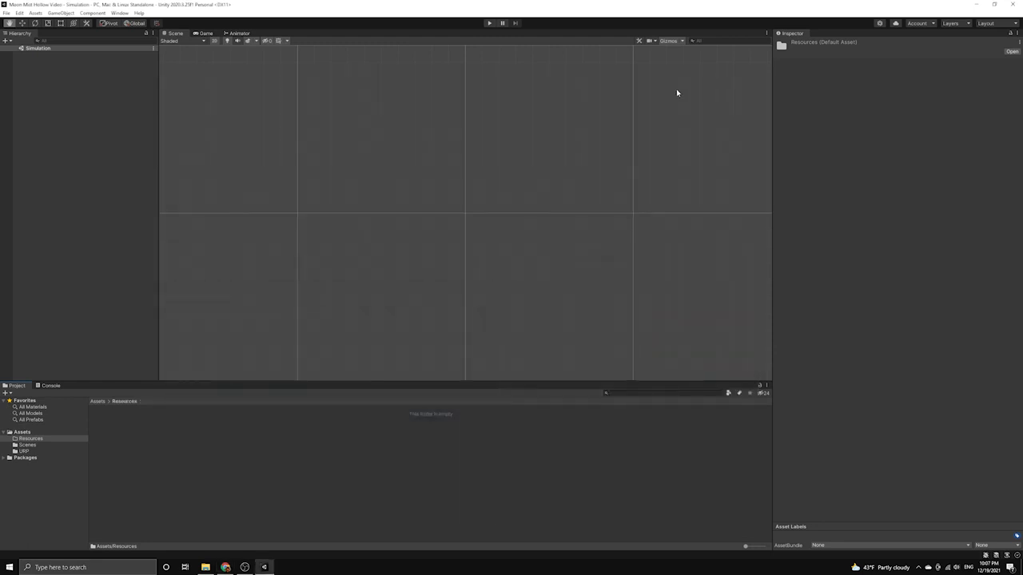
# - Launch Windows Terminal and change to the Downloads directory with "cd .\Downloads\"
pyautogui.hotkey('alt', 'space')
pyautogui.write('term')
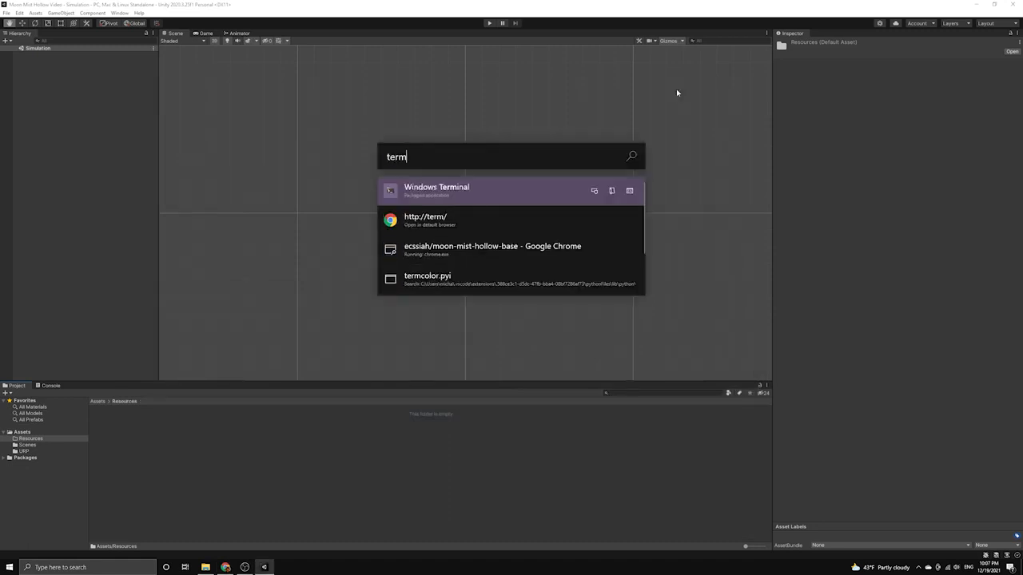
pyautogui.press('Return')
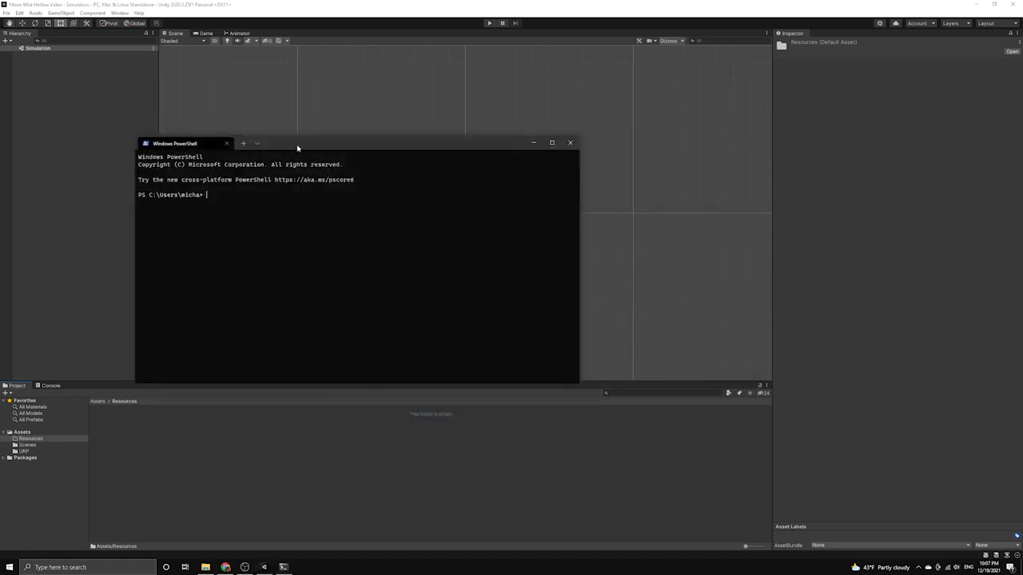
pyautogui.moveTo(297, 149); pyautogui.dragTo(495, 146)
pyautogui.write('cd ')
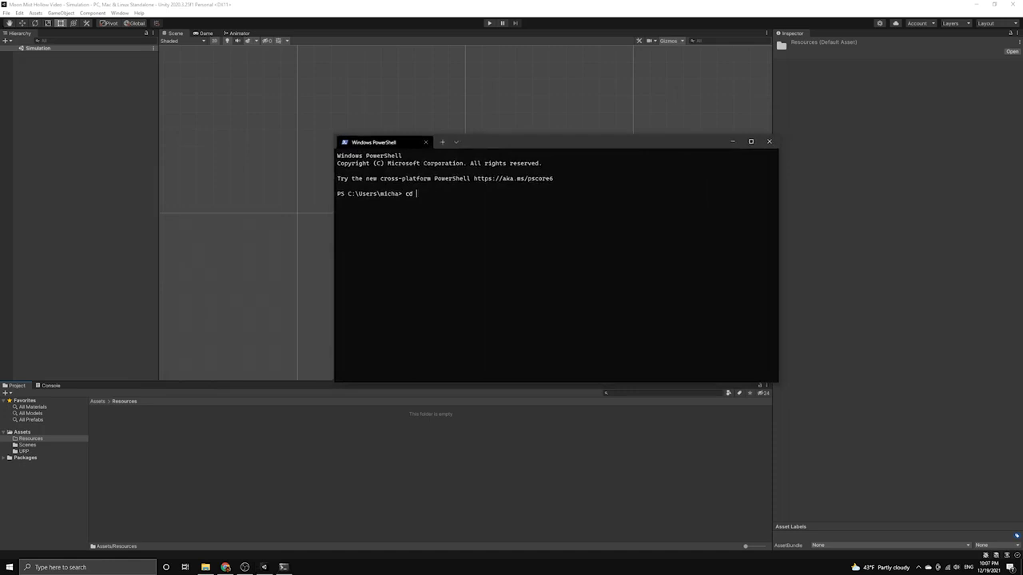
pyautogui.write('.\\Down')
pyautogui.press('Tab')
pyautogui.press('Return')
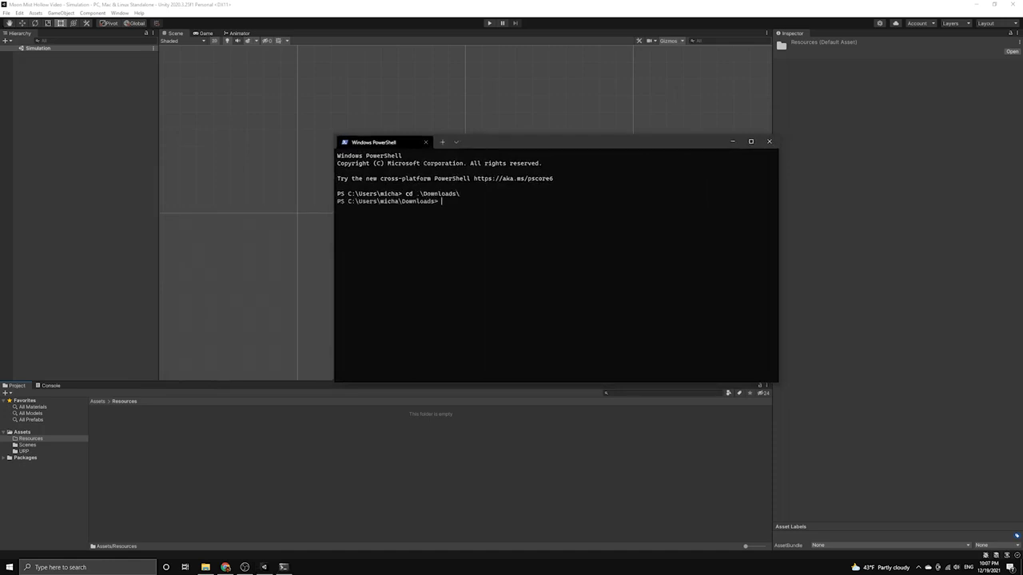
# - Clone the moon-mist-hollow-base repository into Downloads with git clone and list the directory's contents
pyautogui.write('git clone')
pyautogui.hotkey('ctrl', 'v')
pyautogui.press('Return')
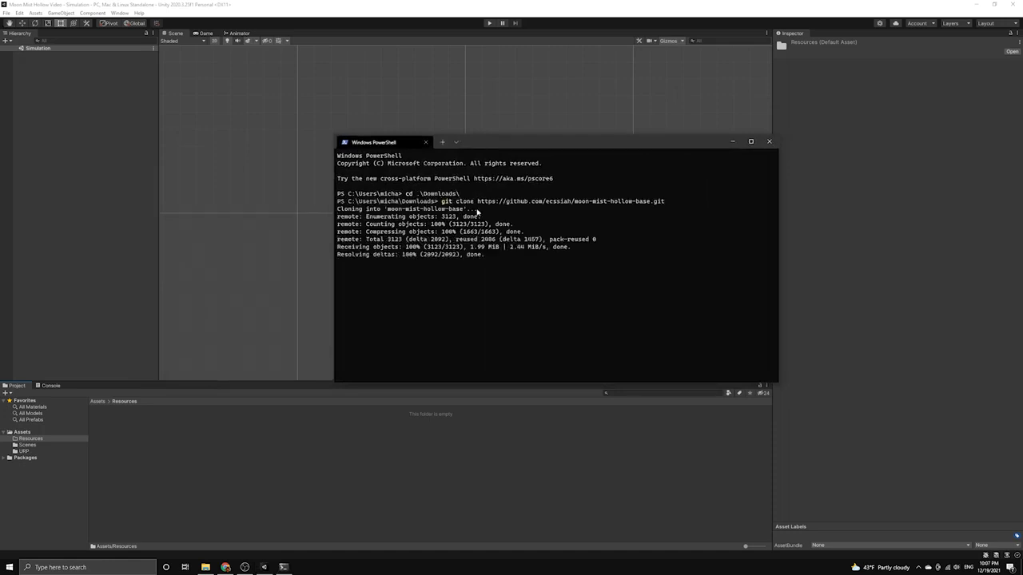
pyautogui.write('ls')
pyautogui.press('Return')
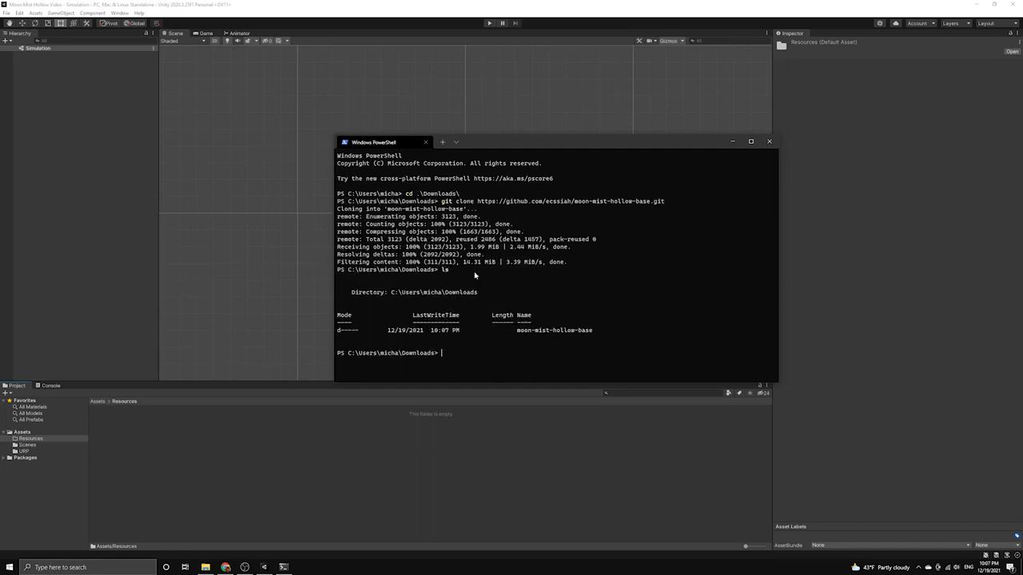
# - Open the cloned moon-mist-hollow-base folder in File Explorer with the command "explorer .\moon-mist-hollow-base\"
pyautogui.moveTo(518, 330); pyautogui.dragTo(592, 330)
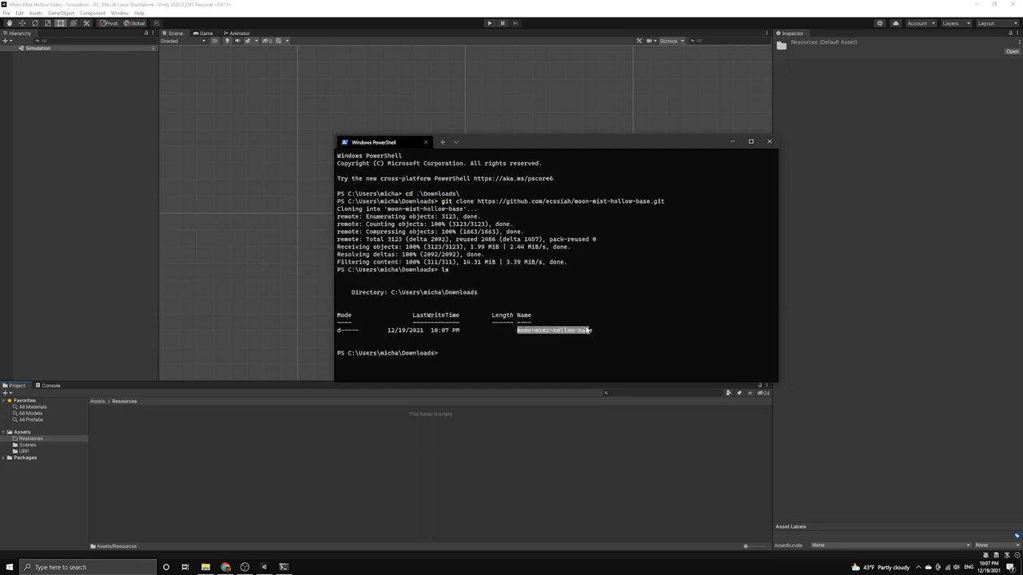
pyautogui.hotkey('ctrl', 'c')
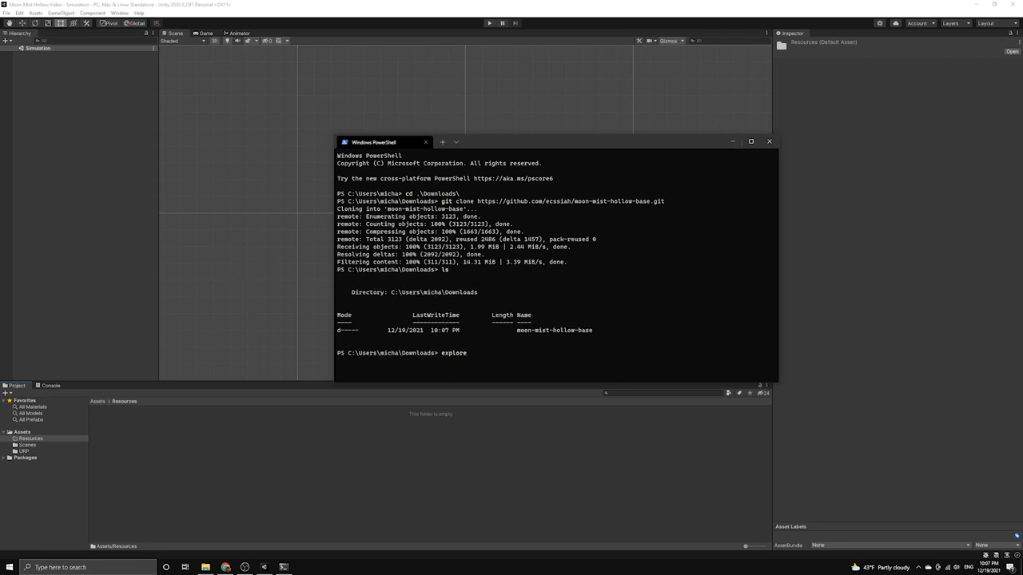
pyautogui.write('explorer')
pyautogui.hotkey('ctrl', 'v')
pyautogui.press('Return')
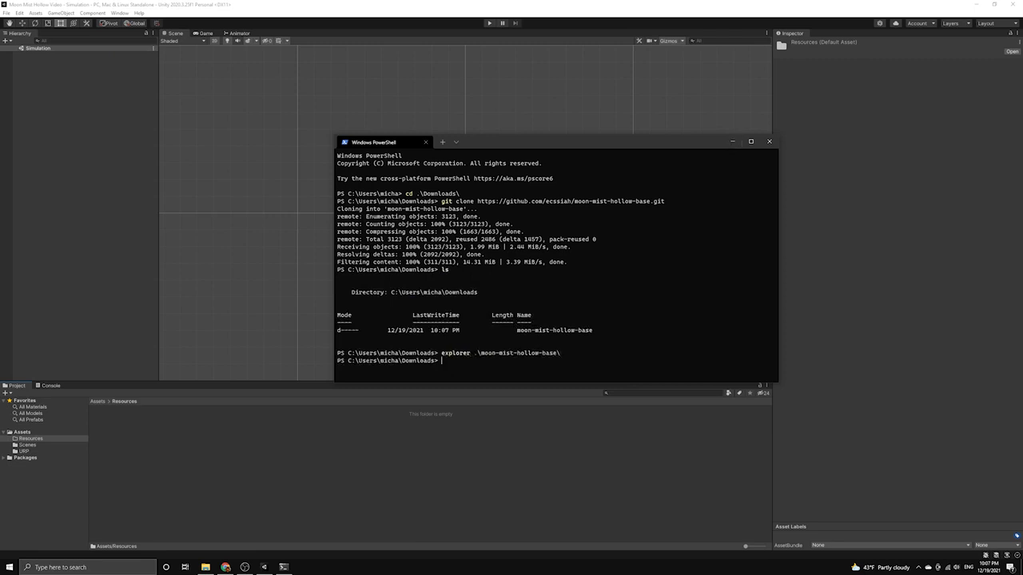
# - Arrange the moon-mist-hollow-base folder window and the project's Resources folder window side by side
pyautogui.moveTo(684, 82); pyautogui.dragTo(328, 92)
pyautogui.hotkey('alt', 'Tab')
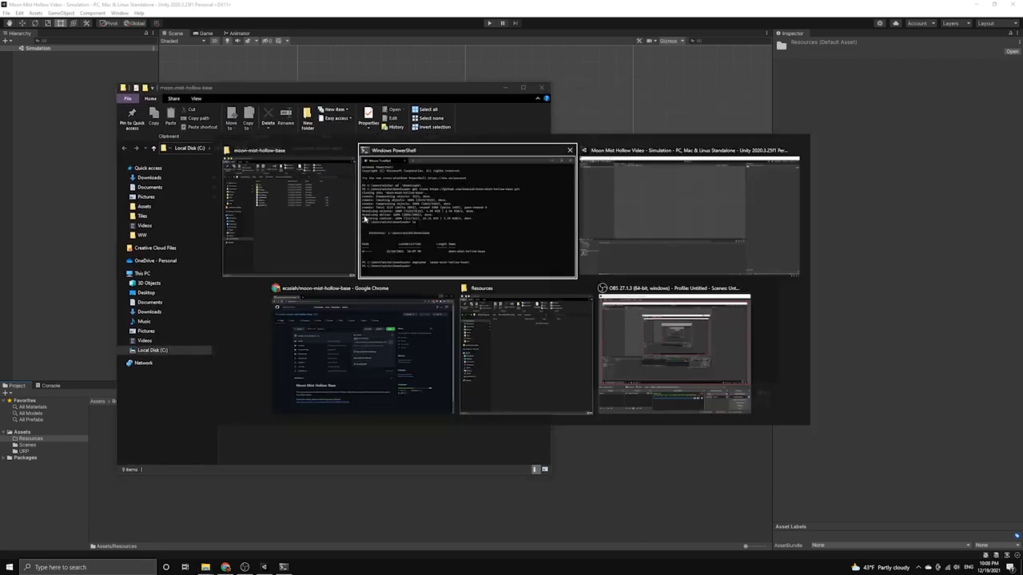
pyautogui.press('Tab')
pyautogui.press('Tab')
pyautogui.press('Tab')
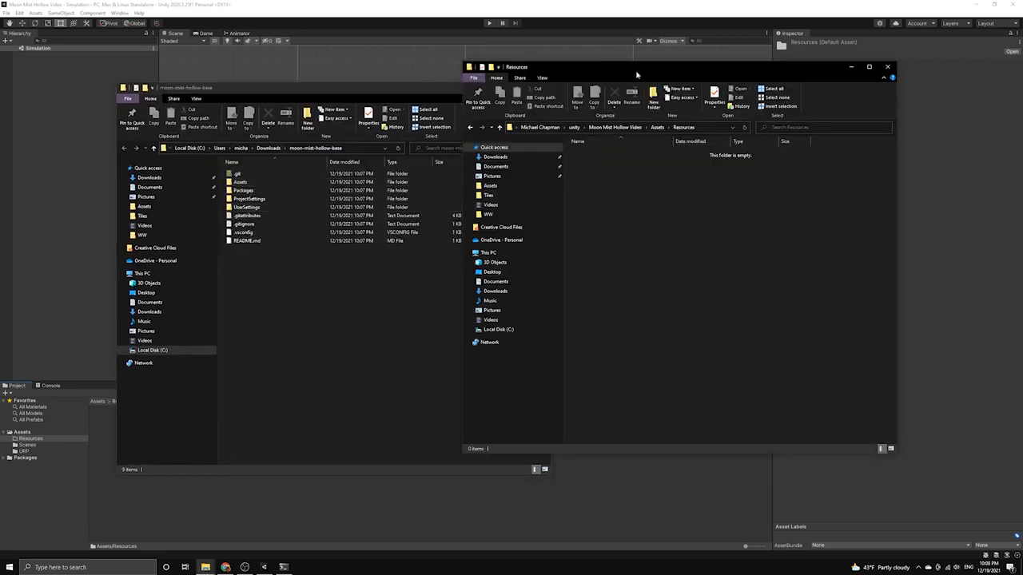
pyautogui.moveTo(637, 74); pyautogui.dragTo(711, 92)
pyautogui.moveTo(466, 96); pyautogui.dragTo(415, 91)
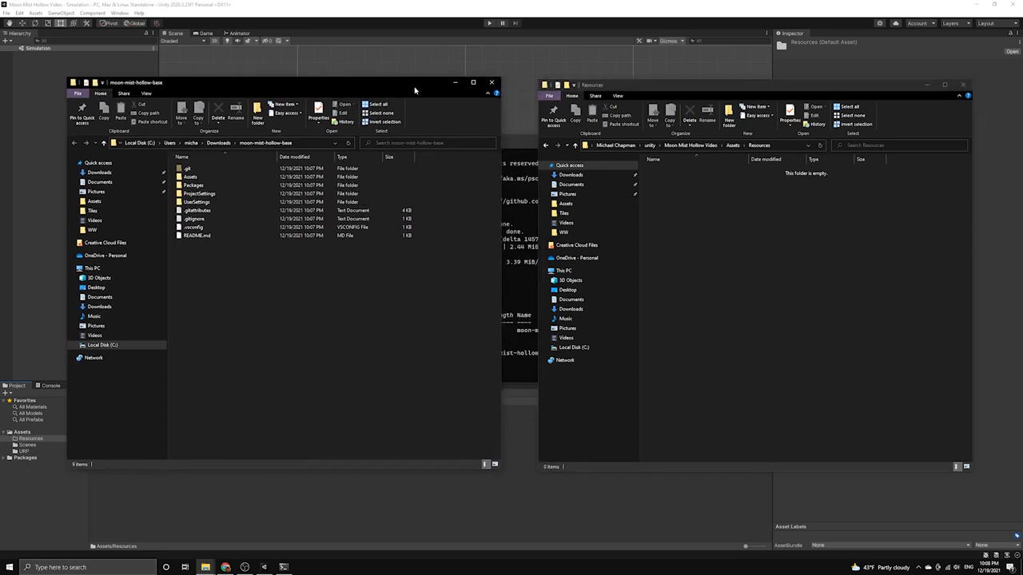
# - Move the Images folder from the cloned repository's Assets/Resources into the Moon Mist Hollow Video project's Assets/Resources using cut and paste
pyautogui.click(195, 179)
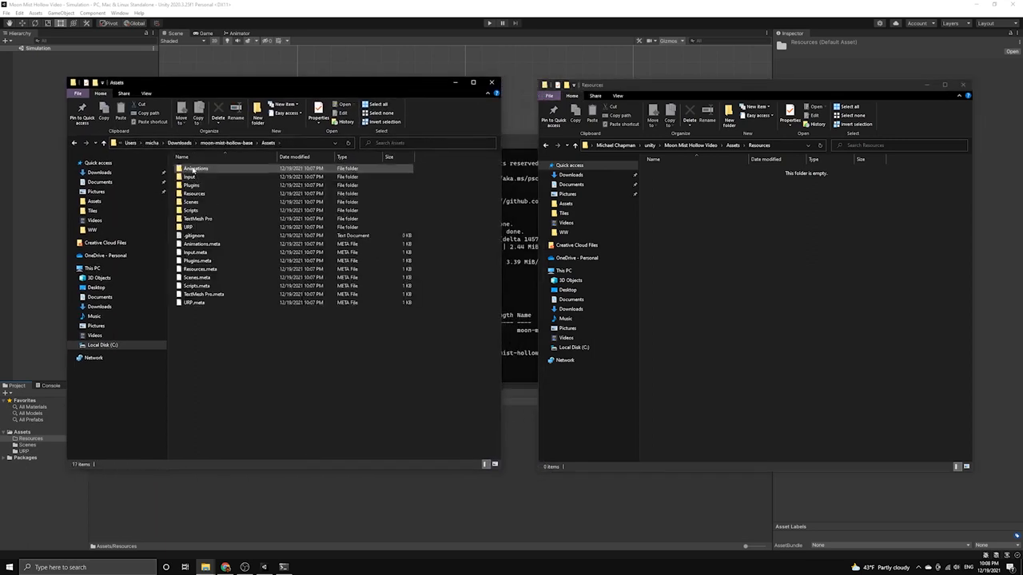
pyautogui.doubleClick(193, 193)
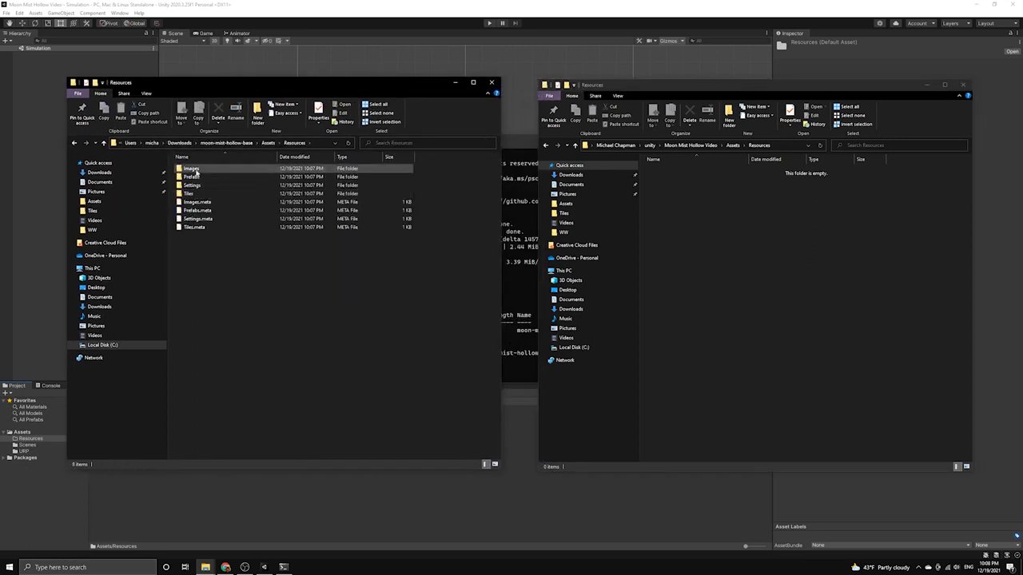
pyautogui.click(195, 171)
pyautogui.rightClick(195, 170)
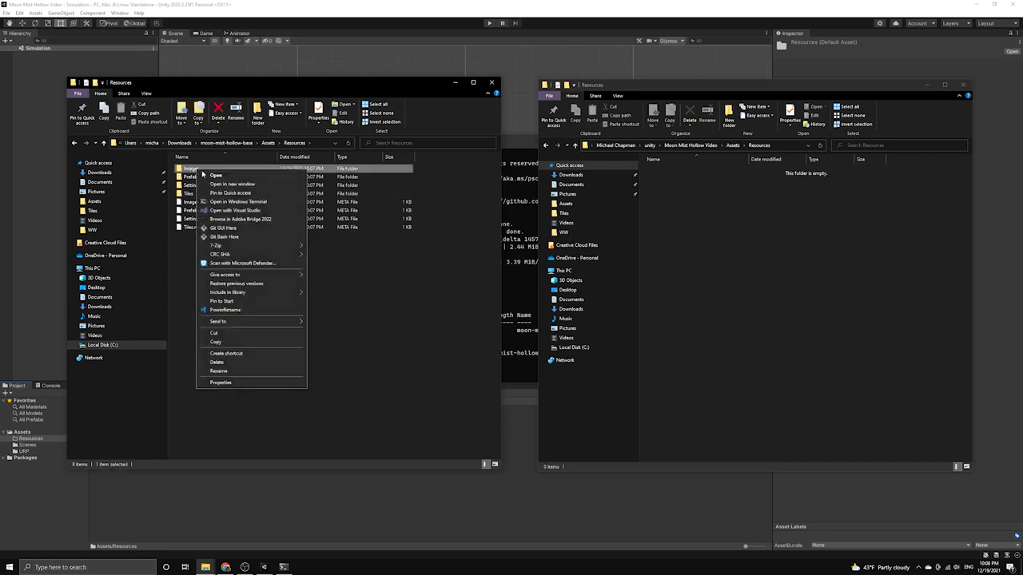
pyautogui.click(217, 335)
pyautogui.click(727, 218)
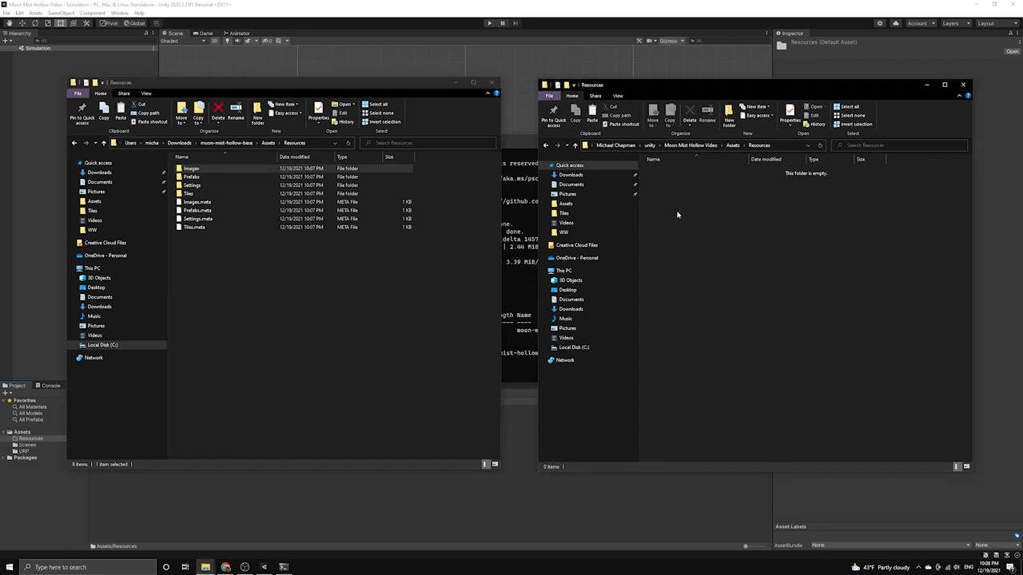
pyautogui.rightClick(678, 213)
pyautogui.click(709, 268)
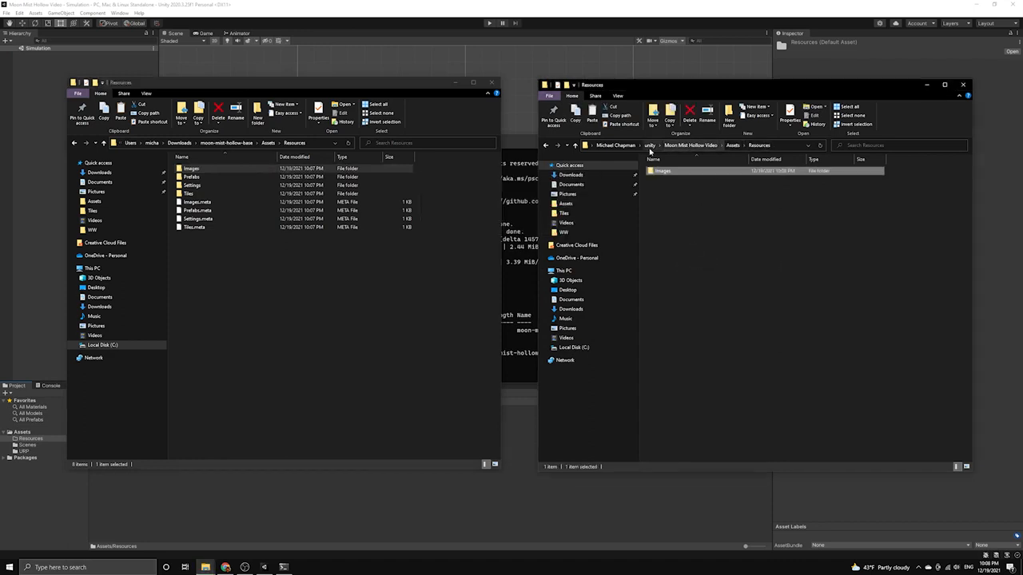
pyautogui.click(678, 213)
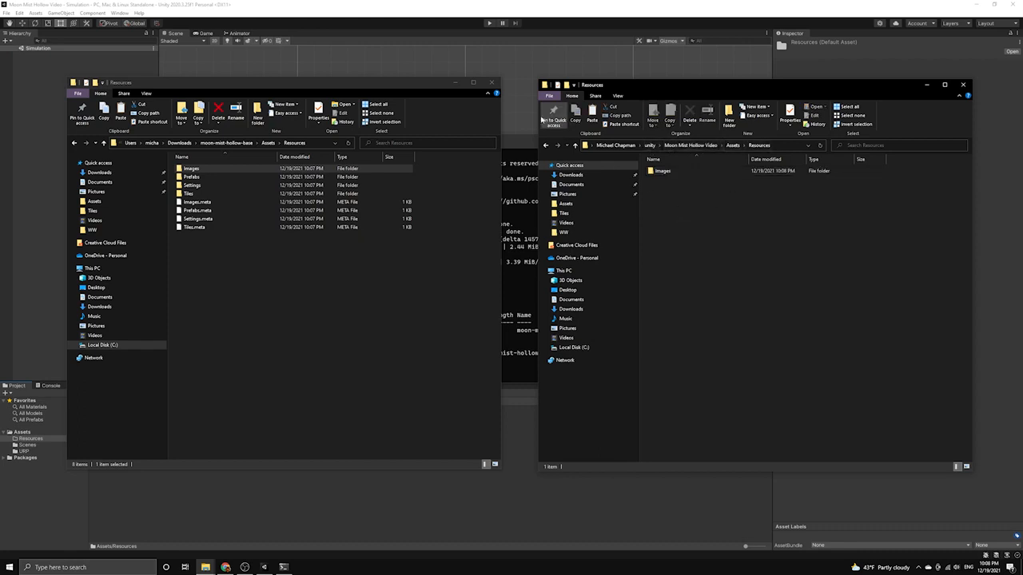
# - Close both File Explorer windows and the terminal to return to Unity
pyautogui.click(491, 83)
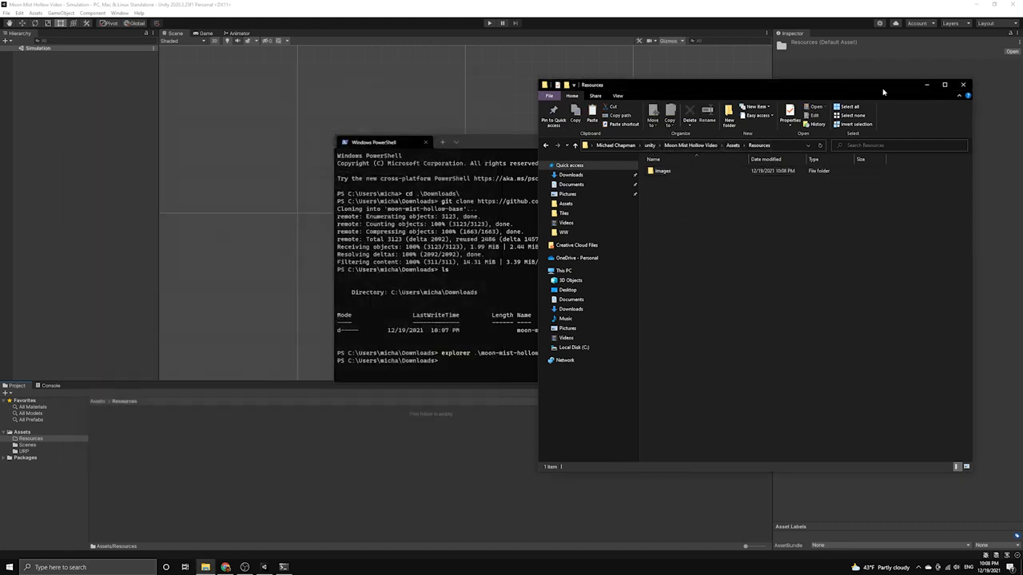
pyautogui.click(963, 84)
pyautogui.click(768, 141)
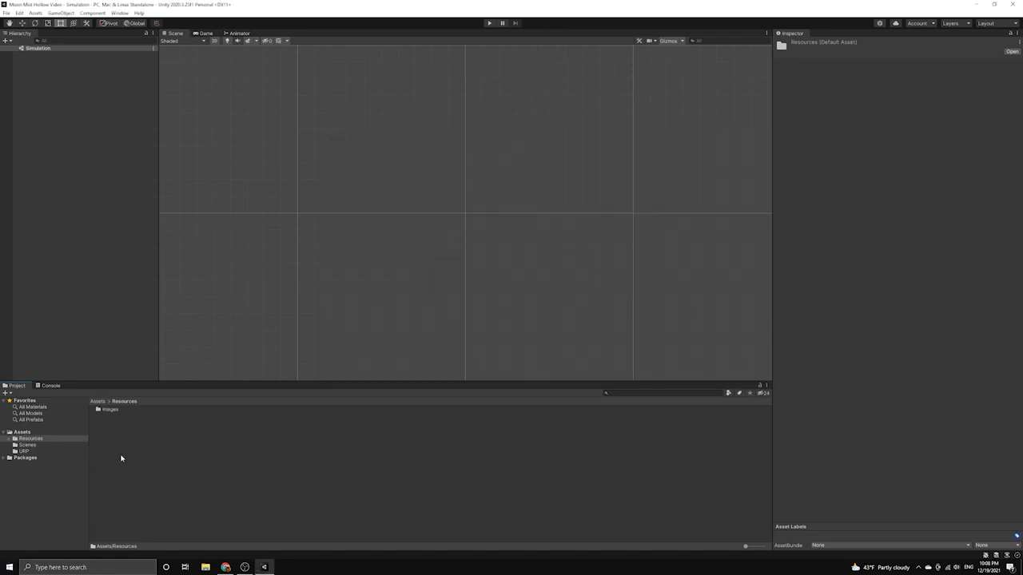
# - Open the project's Resources/Images/Tiles folder and examine the floor, outline and wall sprites in an enlarged preview
pyautogui.doubleClick(106, 411)
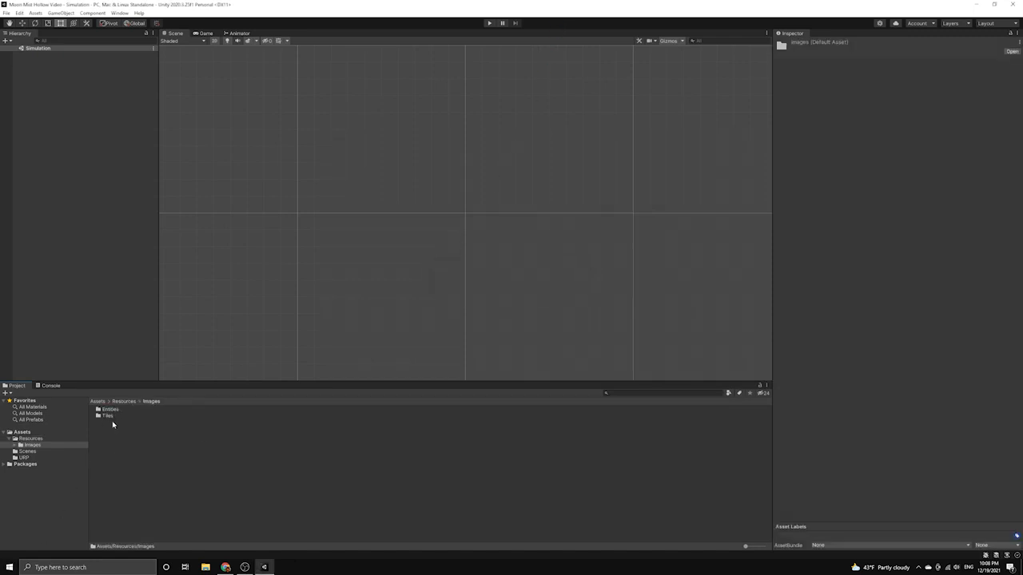
pyautogui.doubleClick(108, 415)
pyautogui.click(115, 410)
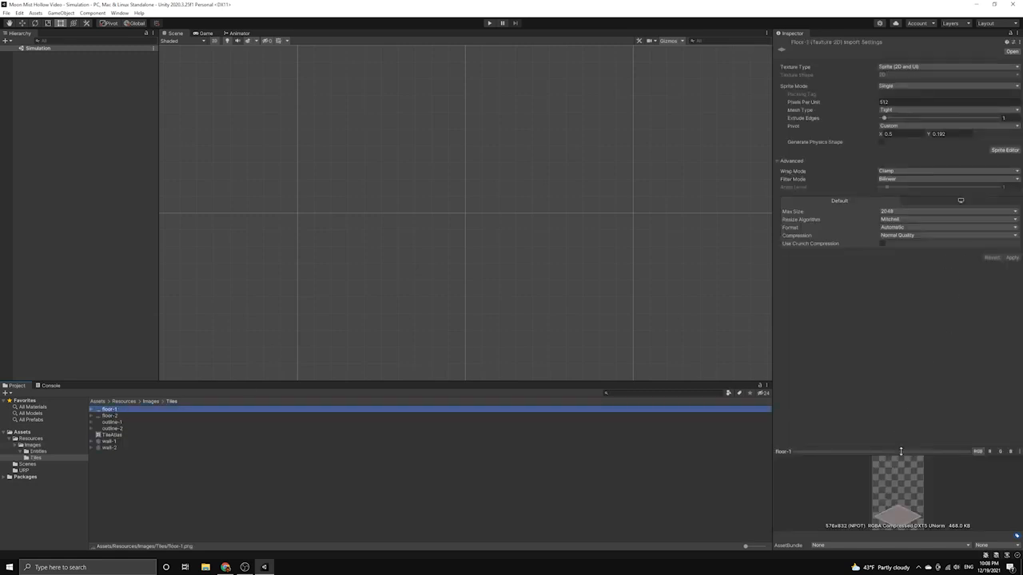
pyautogui.click(900, 452)
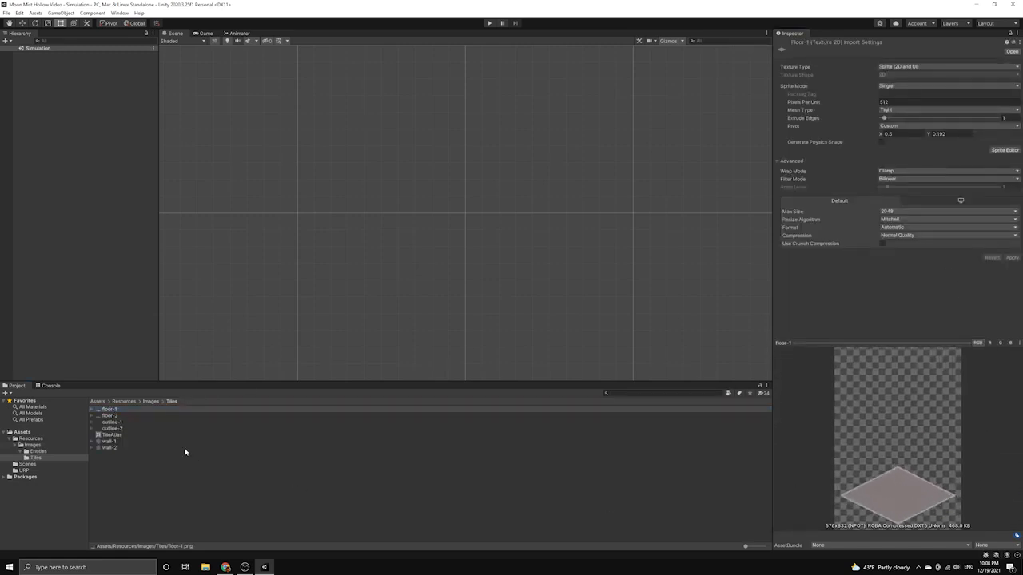
pyautogui.click(116, 416)
pyautogui.click(122, 429)
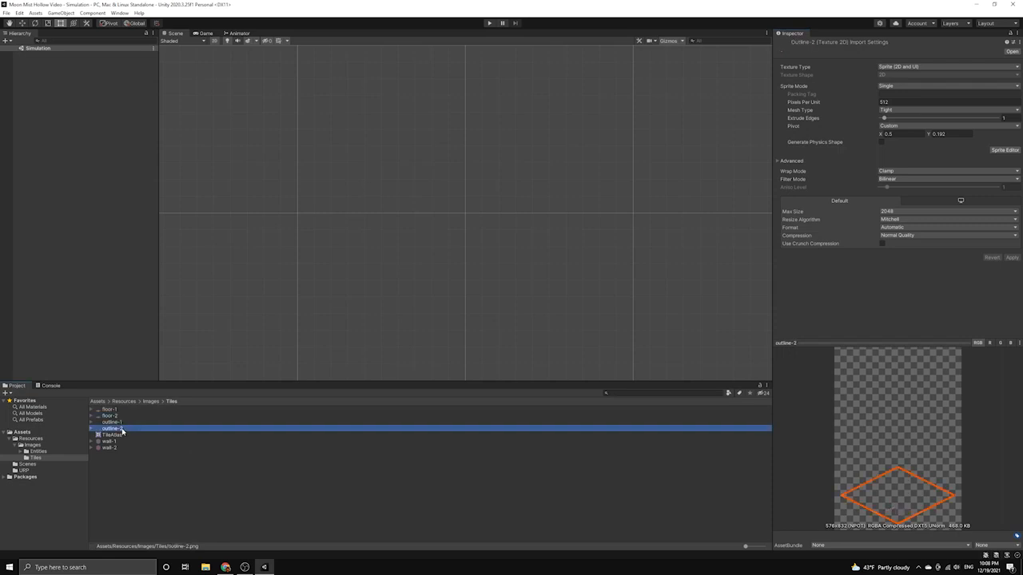
pyautogui.click(123, 423)
pyautogui.click(116, 448)
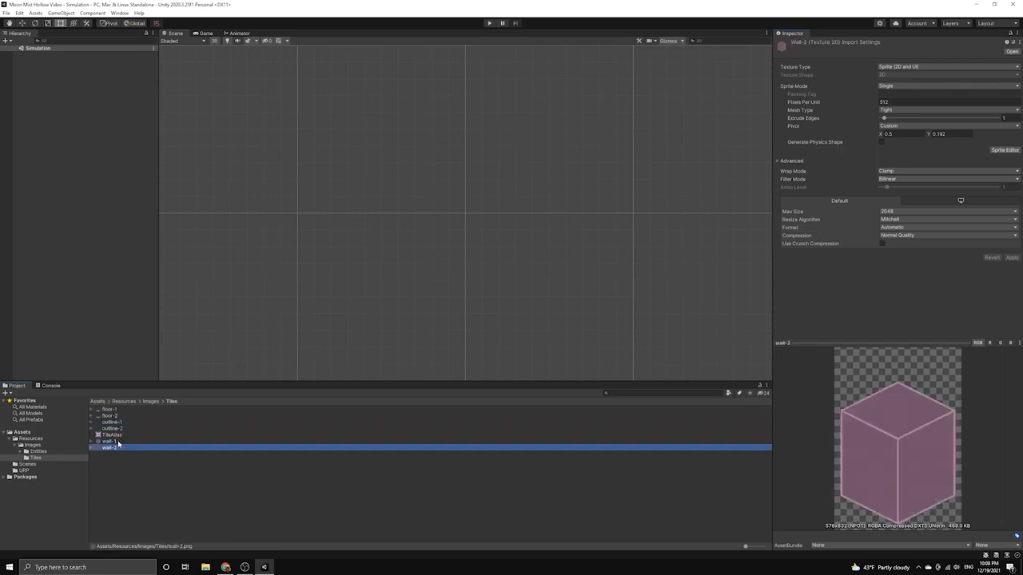
pyautogui.click(225, 476)
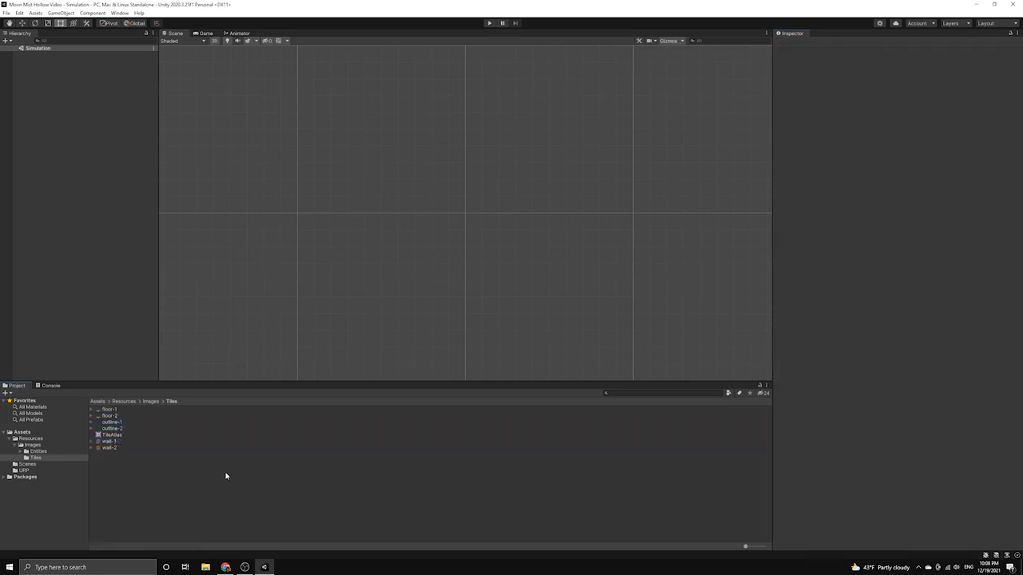
# - Examine the wall-1 sprite's import settings, especially its pixels per unit and custom pivot
pyautogui.click(113, 441)
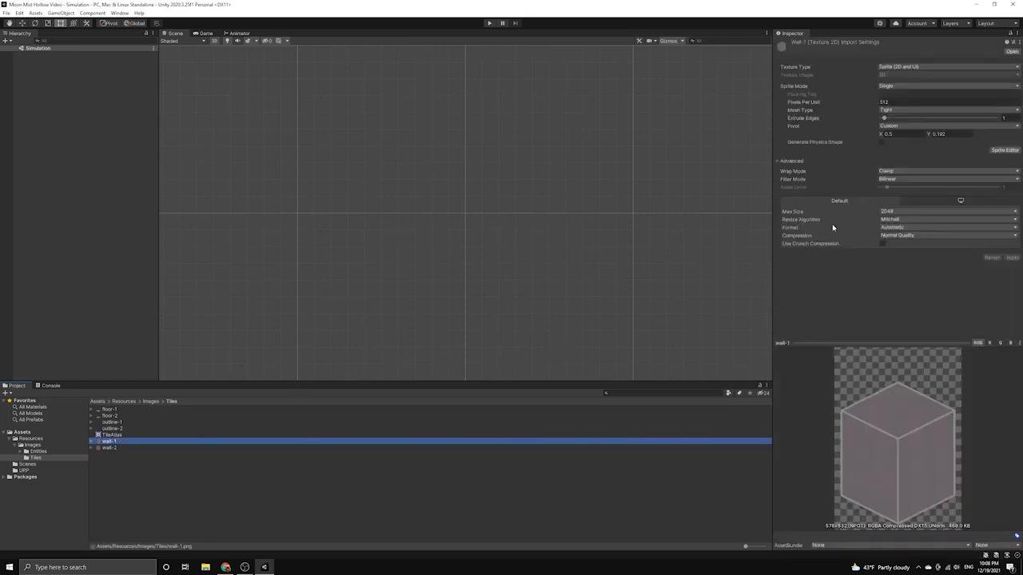
pyautogui.click(885, 102)
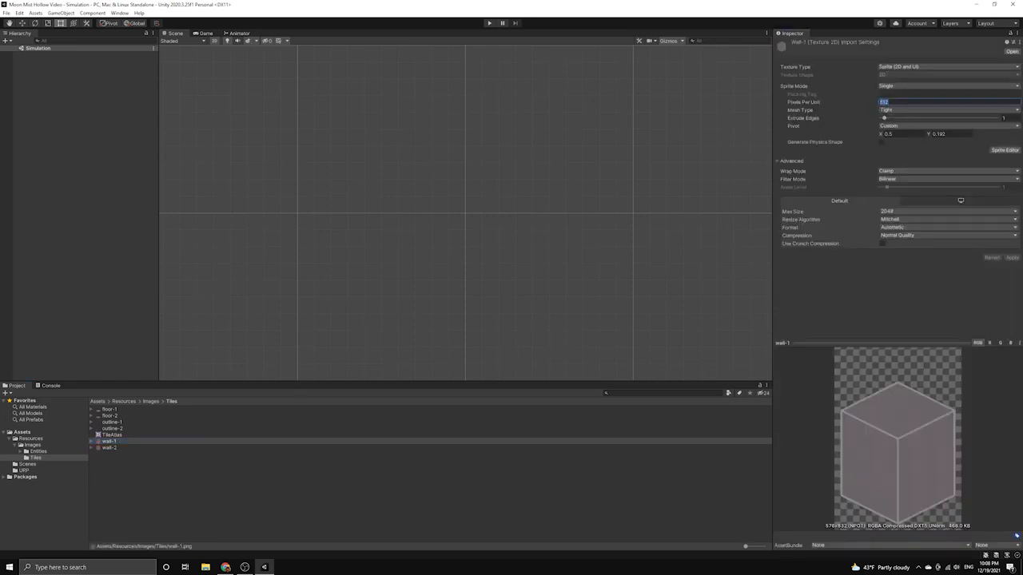
pyautogui.click(888, 102)
pyautogui.click(895, 127)
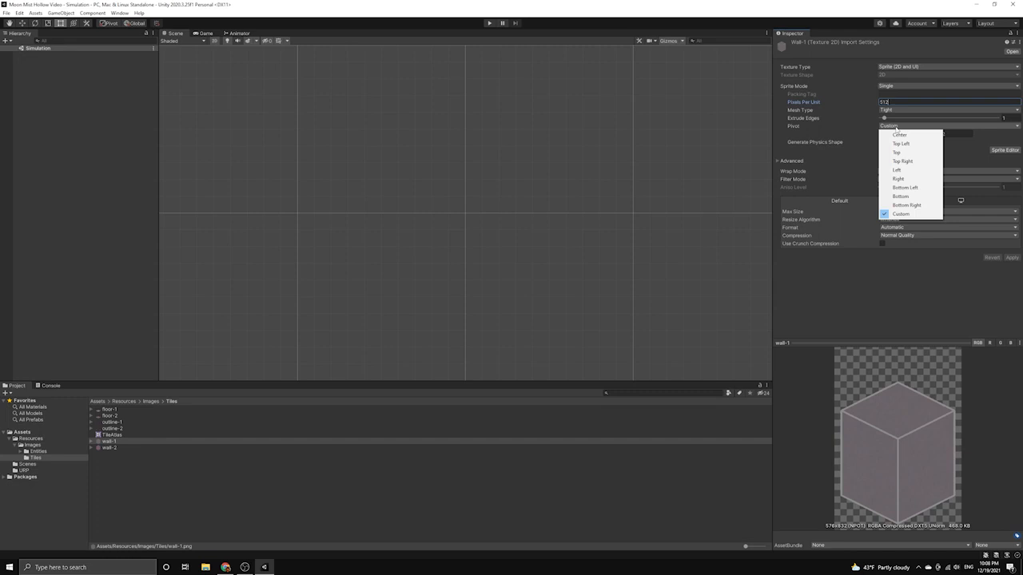
pyautogui.click(900, 214)
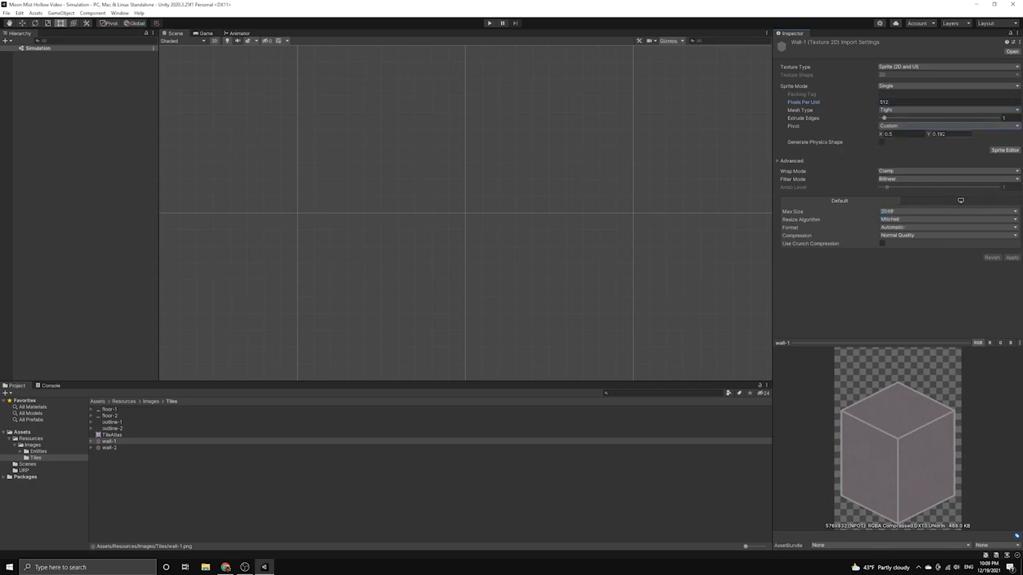
pyautogui.click(129, 467)
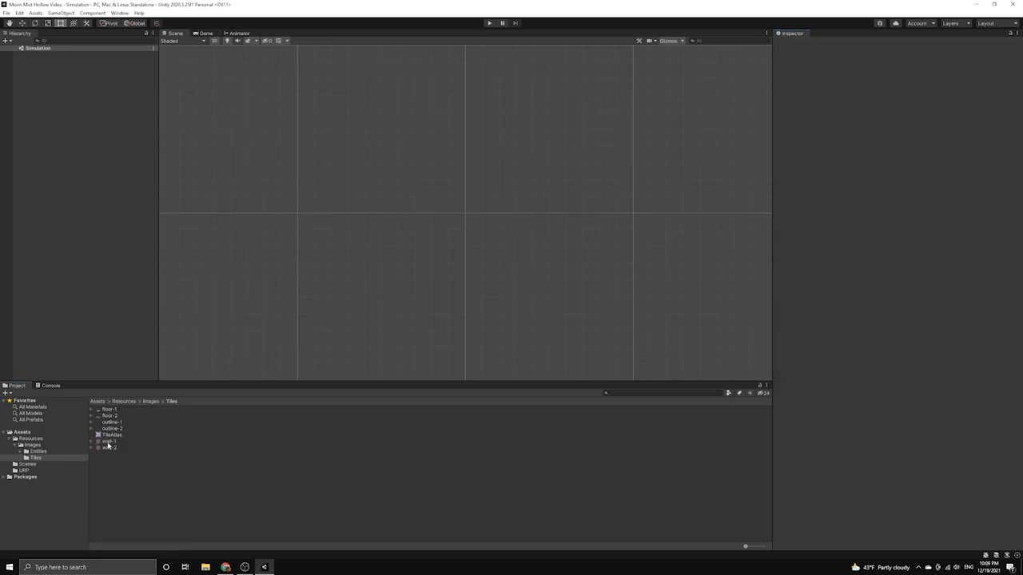
# - Place the wall-1 sprite in the scene to inspect it against the grid, and delete it again
pyautogui.click(107, 442)
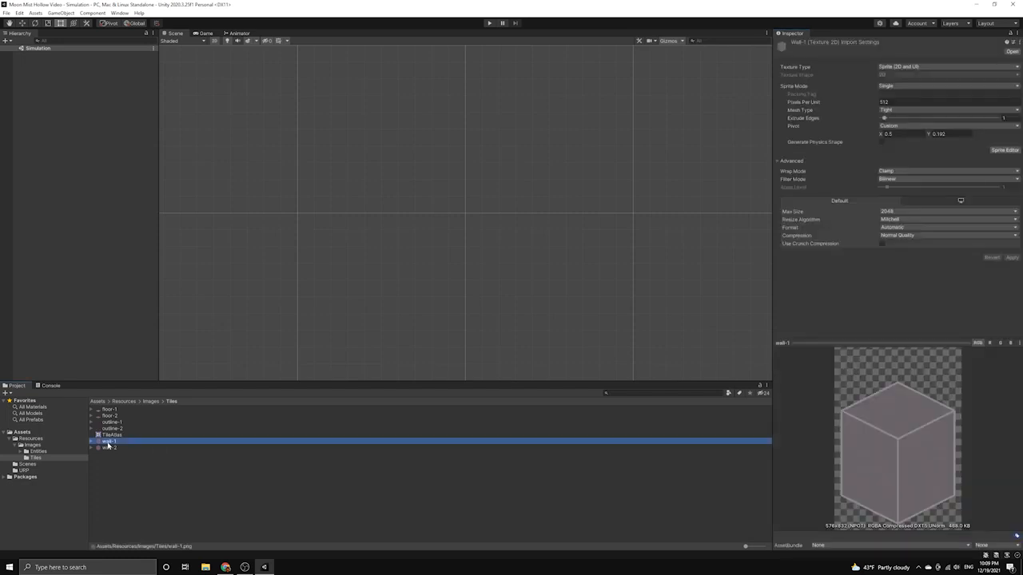
pyautogui.moveTo(107, 445); pyautogui.dragTo(456, 205)
pyautogui.press('f')
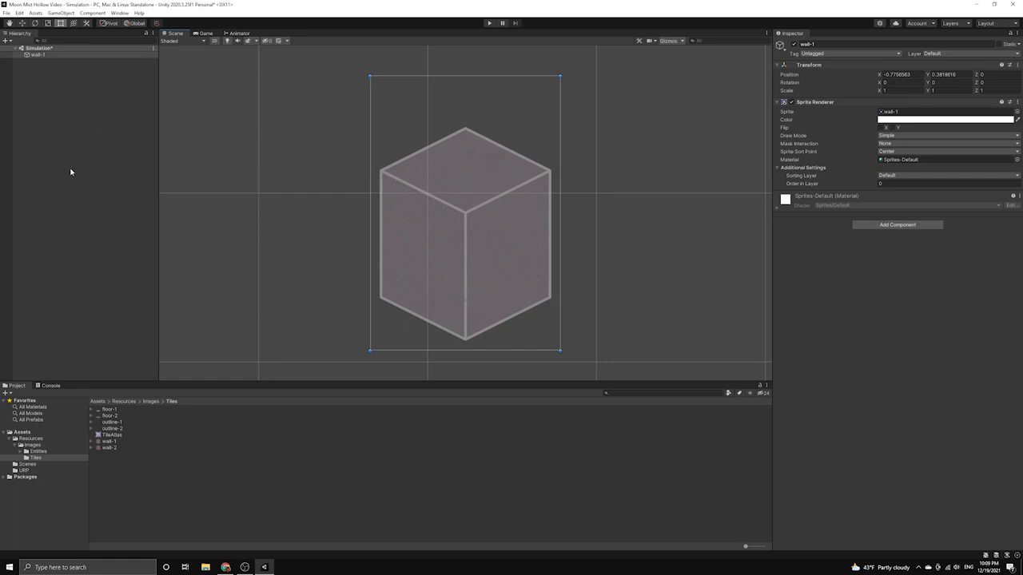
pyautogui.click(32, 55)
pyautogui.press('Delete')
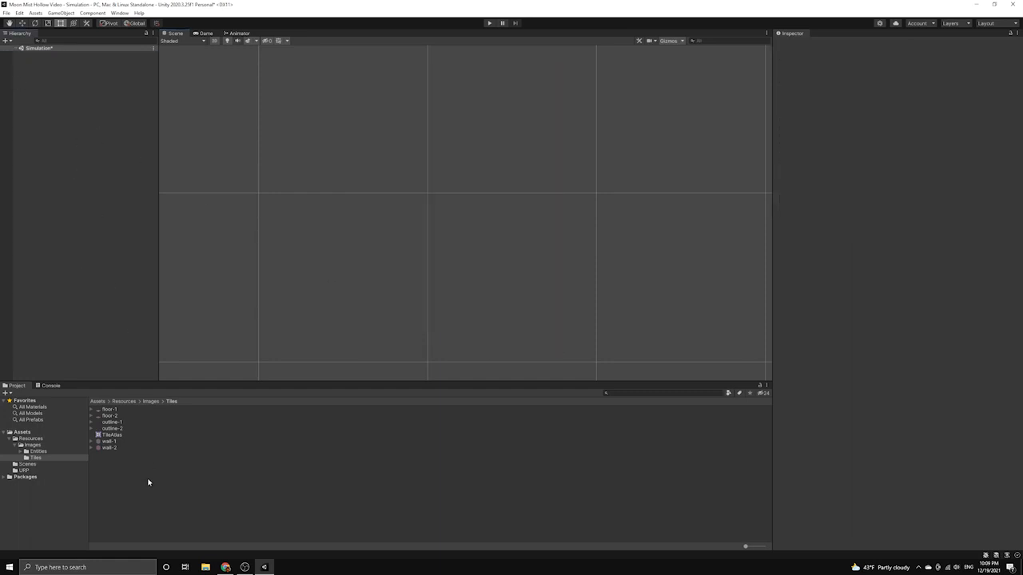
# - Examine the TileAtlas sprite atlas, its objects for packing and its enlarged preview
pyautogui.click(117, 436)
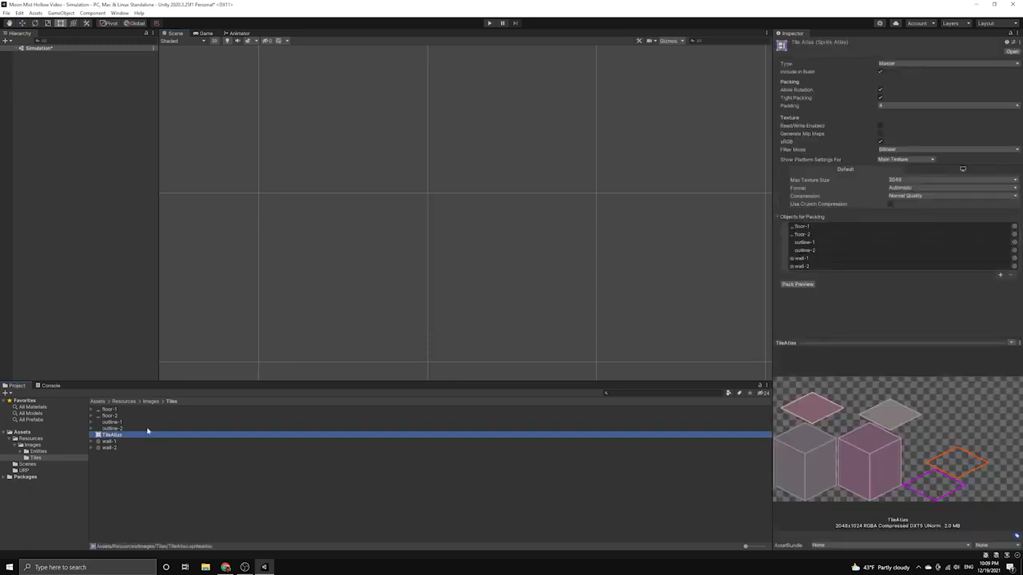
pyautogui.moveTo(898, 344); pyautogui.dragTo(898, 324)
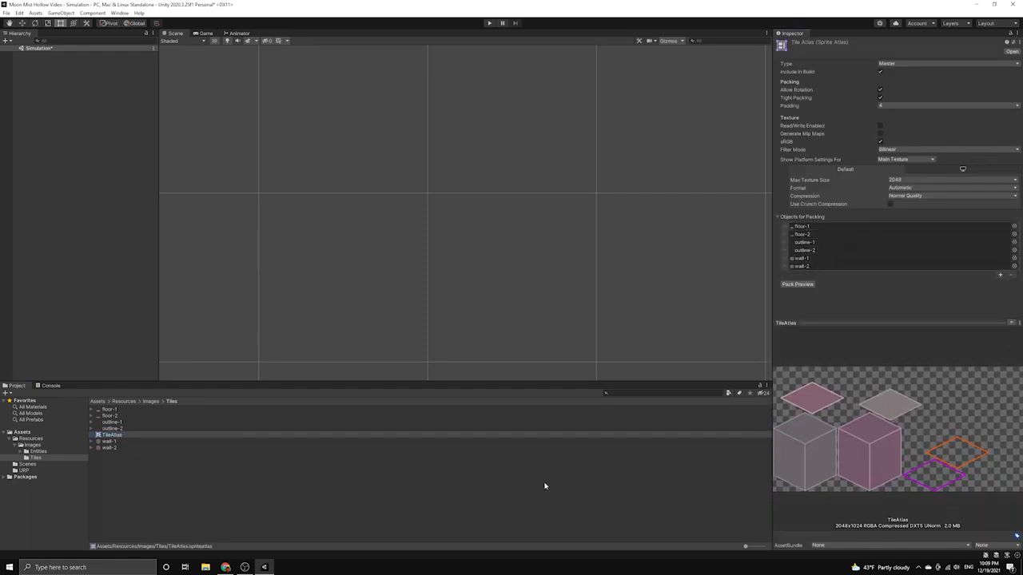
pyautogui.click(237, 479)
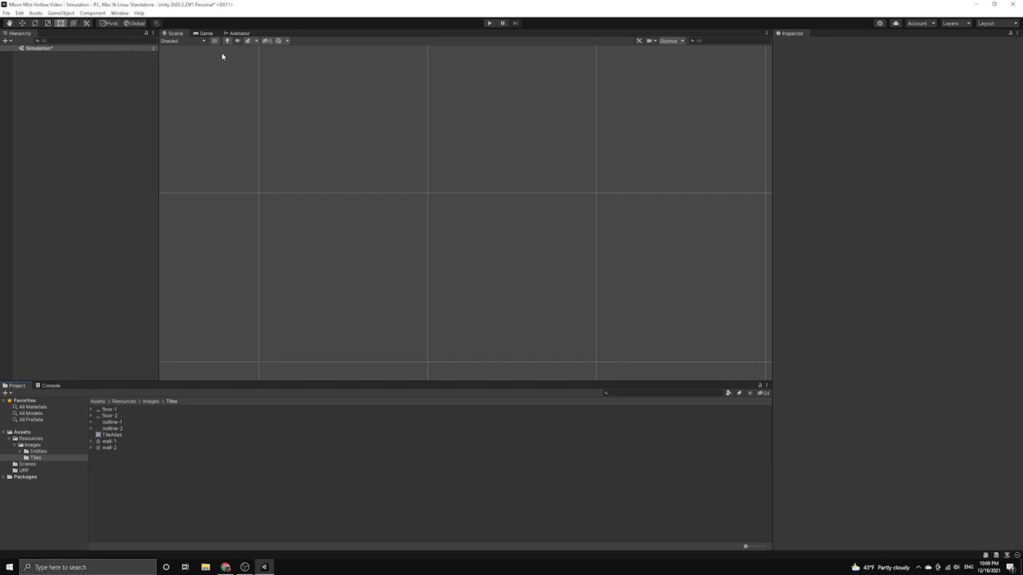
# - Open the Tile Palette window and dock it beside the Project window
pyautogui.click(118, 14)
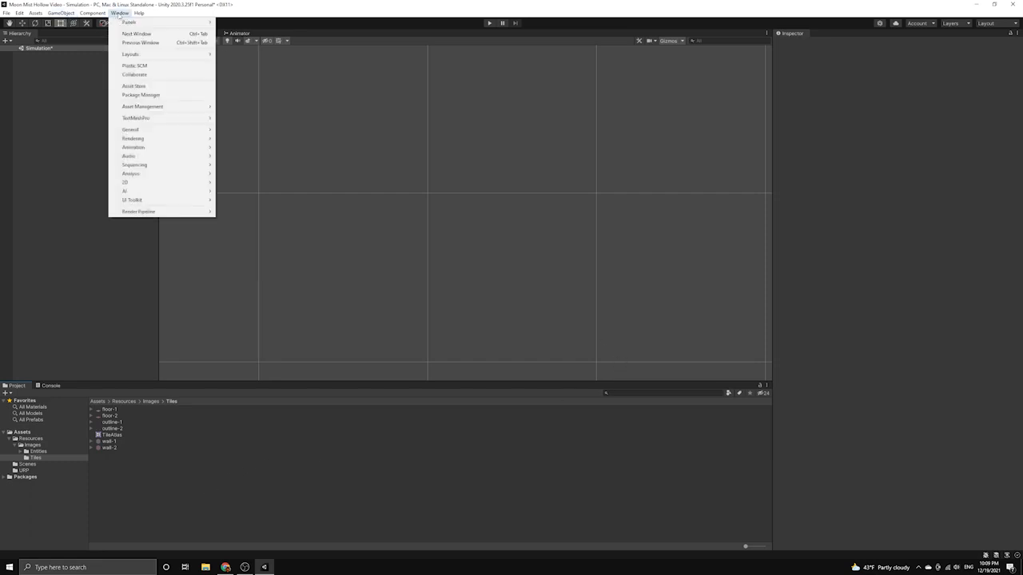
pyautogui.moveTo(147, 183)
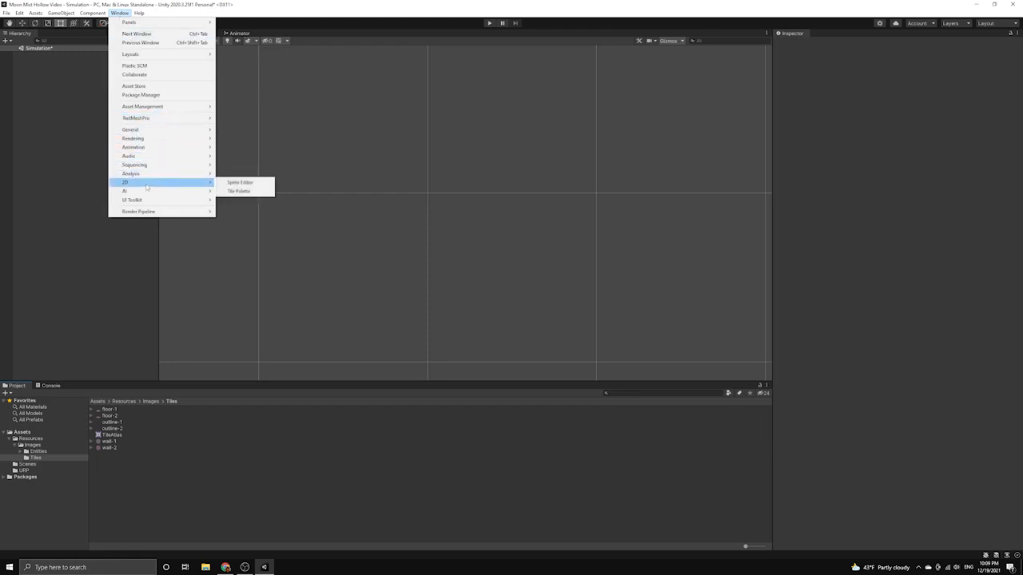
pyautogui.click(250, 192)
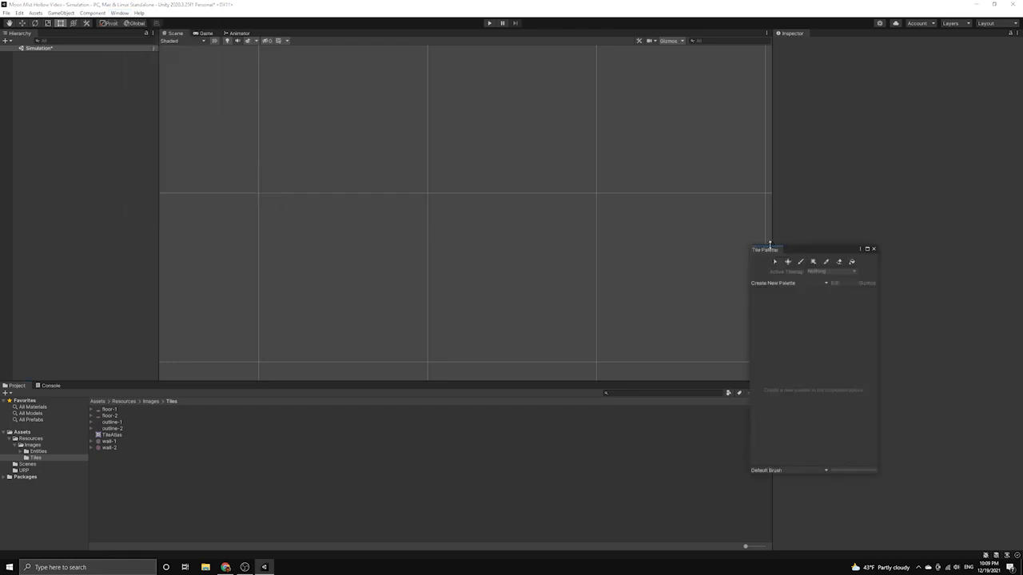
pyautogui.moveTo(768, 253); pyautogui.dragTo(667, 457)
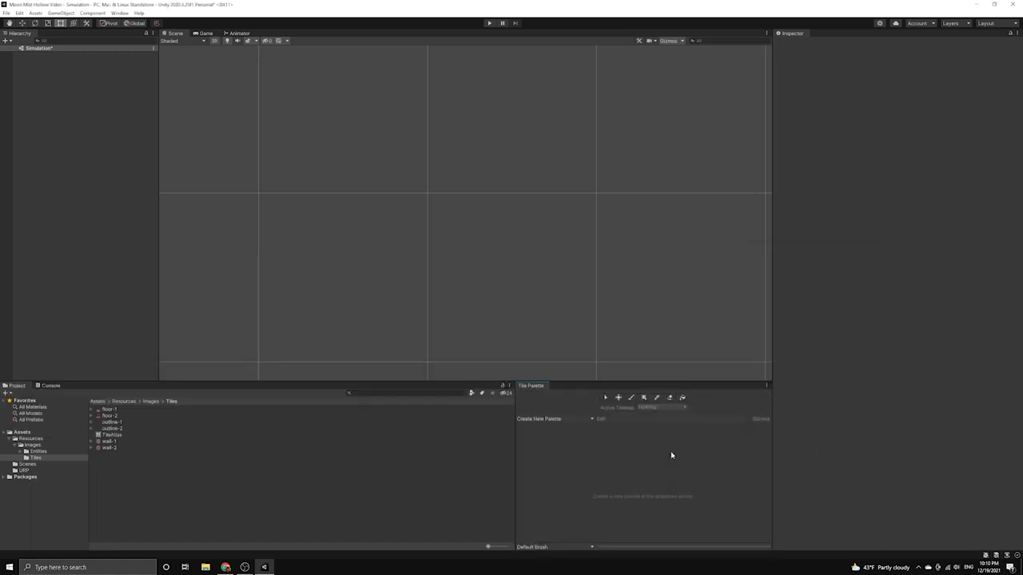
# - Create a tile palette named World Palette with an Isometric grid and save it in the Tiles folder
pyautogui.click(591, 420)
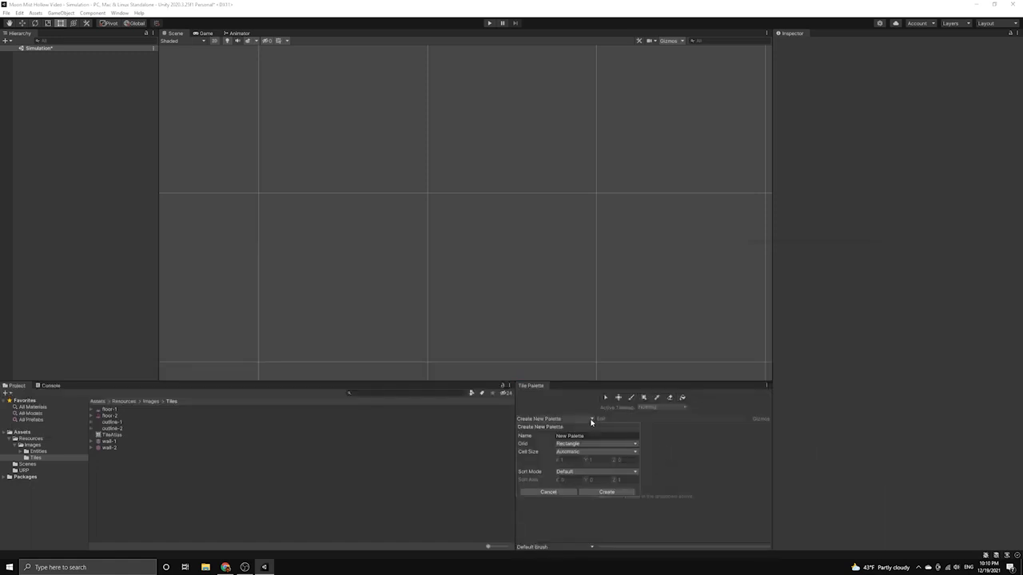
pyautogui.doubleClick(560, 436)
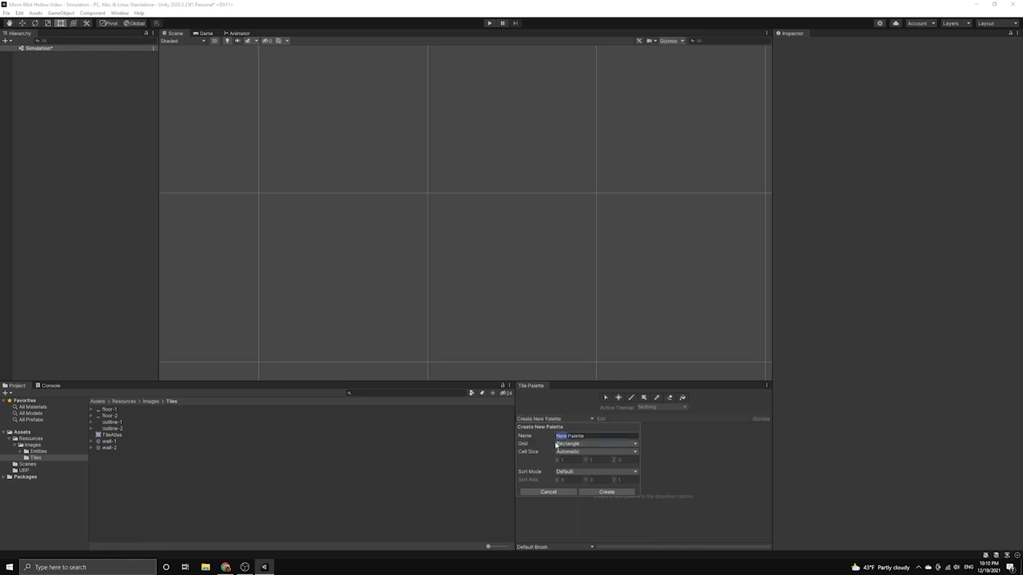
pyautogui.write('World')
pyautogui.click(589, 445)
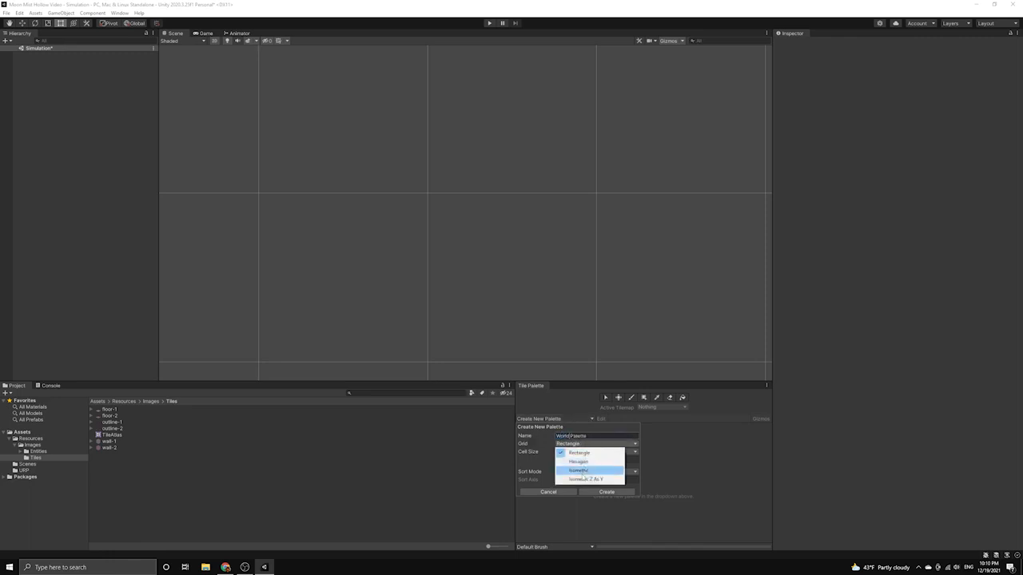
pyautogui.click(583, 471)
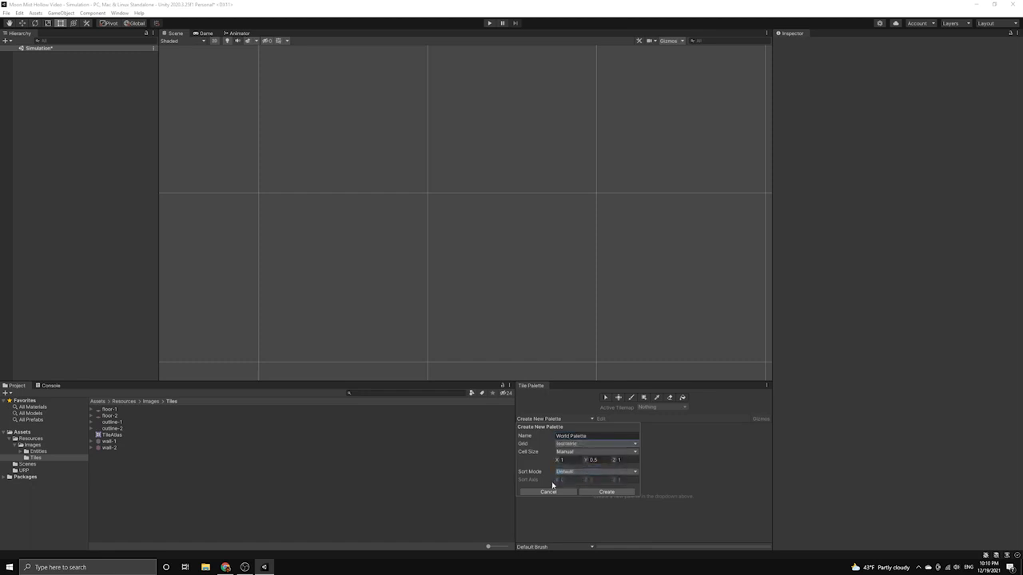
pyautogui.click(607, 492)
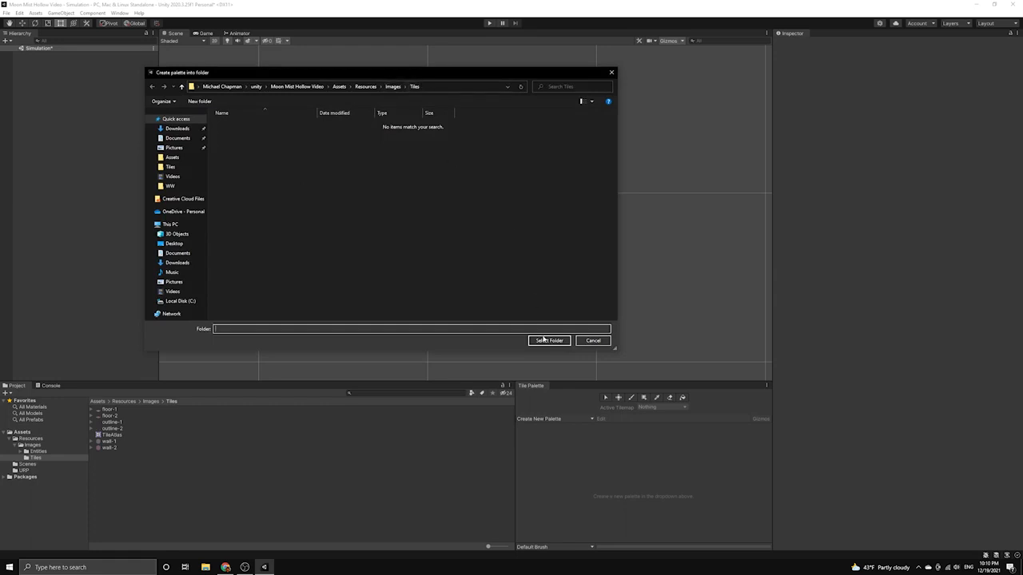
pyautogui.click(550, 342)
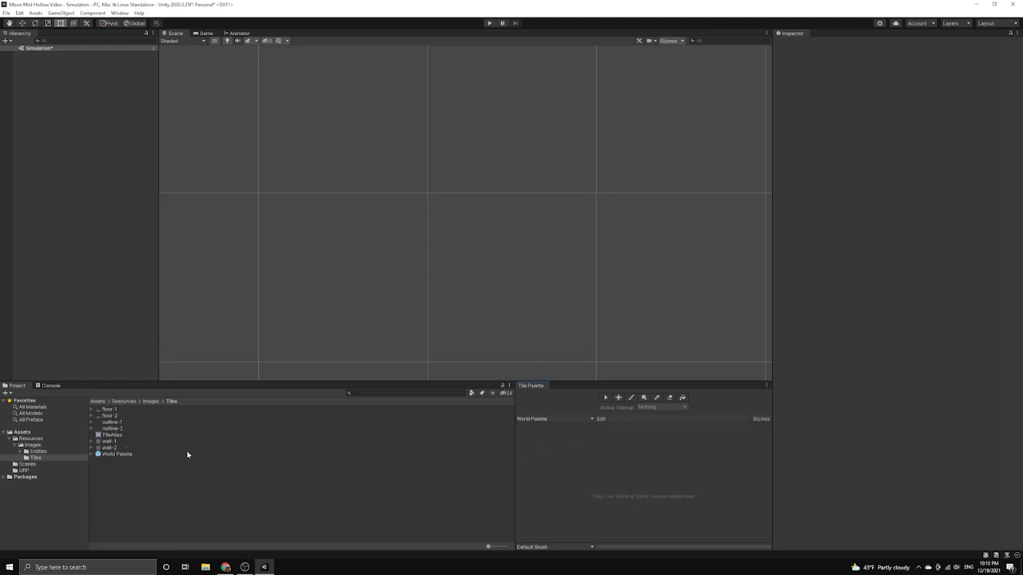
# - Add the wall-1 and wall-2 sprites to World Palette, generating their tile assets in the Tiles folder
pyautogui.click(109, 442)
pyautogui.keyDown('shift'); pyautogui.click(114, 448); pyautogui.keyUp('shift')
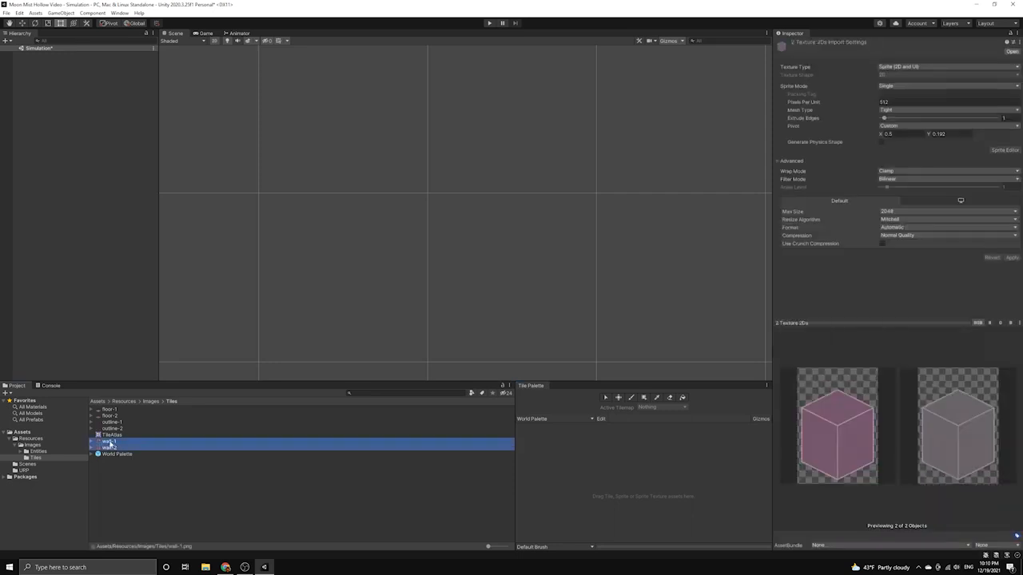
pyautogui.moveTo(112, 445); pyautogui.dragTo(586, 509)
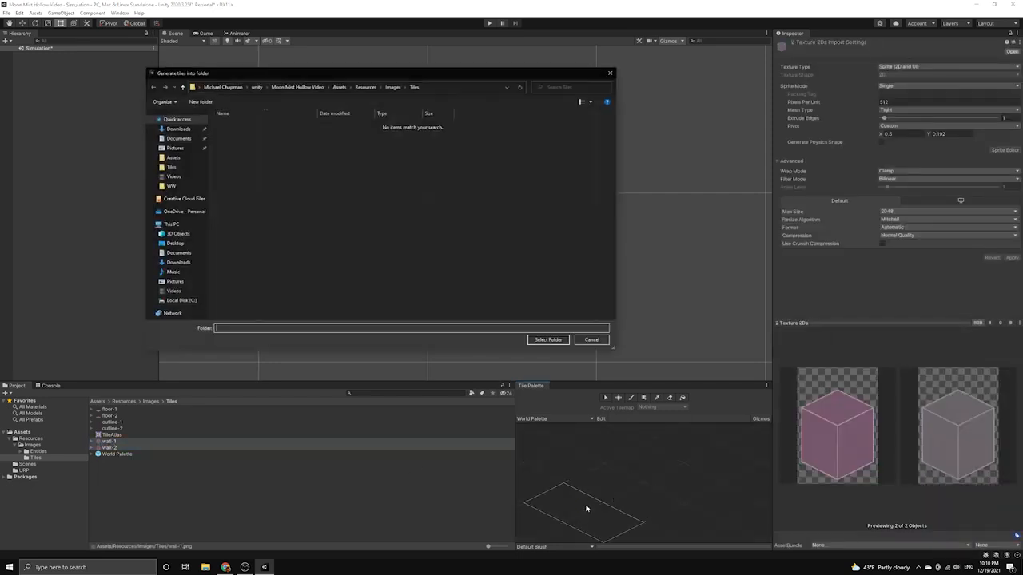
pyautogui.click(549, 341)
pyautogui.scroll(-4, 636, 498)
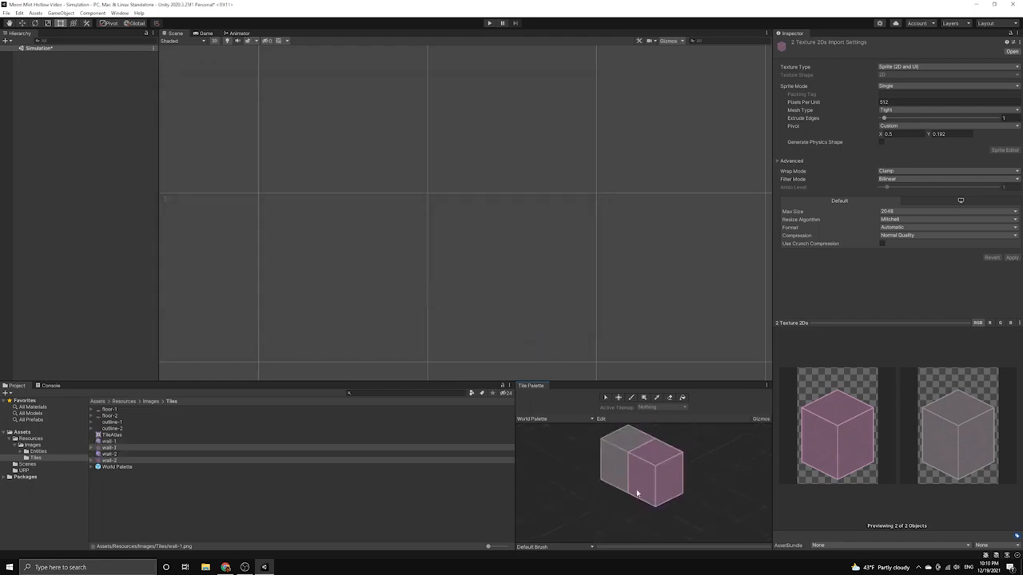
pyautogui.moveTo(671, 461); pyautogui.dragTo(626, 474, button='middle')
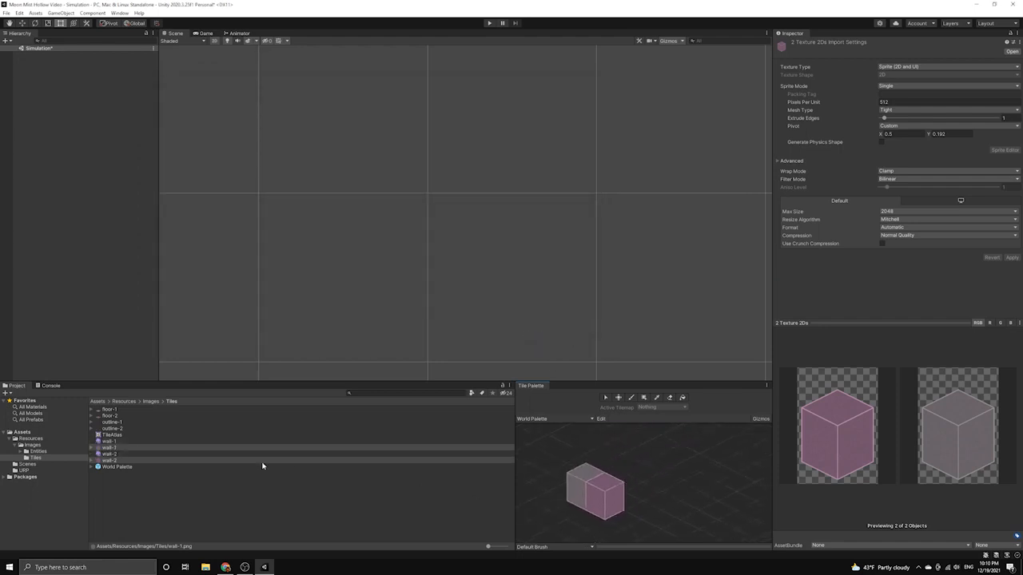
pyautogui.moveTo(599, 487); pyautogui.dragTo(637, 466, button='middle')
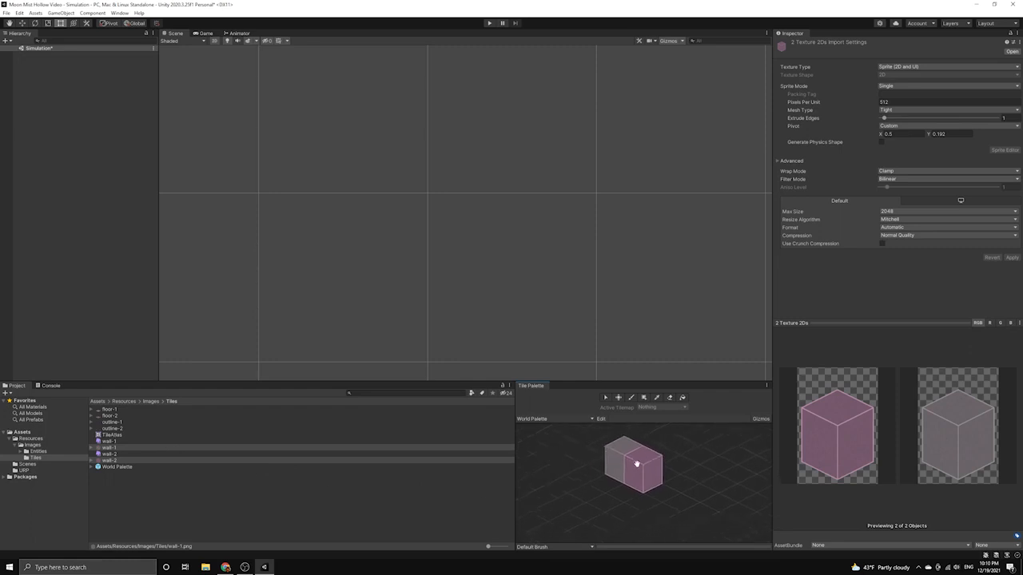
# - Add the floor-1, floor-2, outline-1 and outline-2 sprites to World Palette beside the walls, generating their tiles in the Tiles folder
pyautogui.click(113, 411)
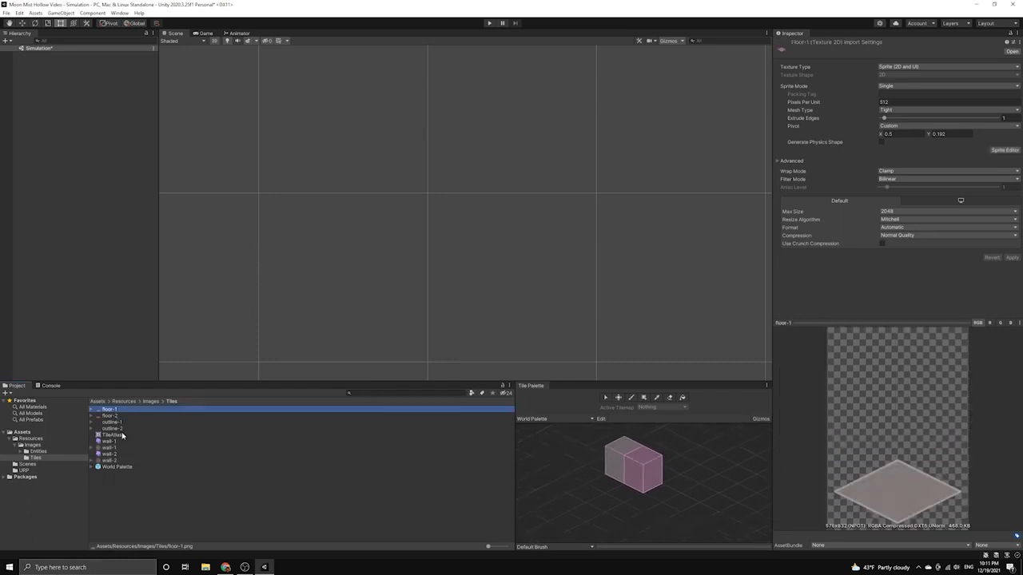
pyautogui.keyDown('shift'); pyautogui.click(121, 429); pyautogui.keyUp('shift')
pyautogui.moveTo(111, 412); pyautogui.dragTo(600, 502)
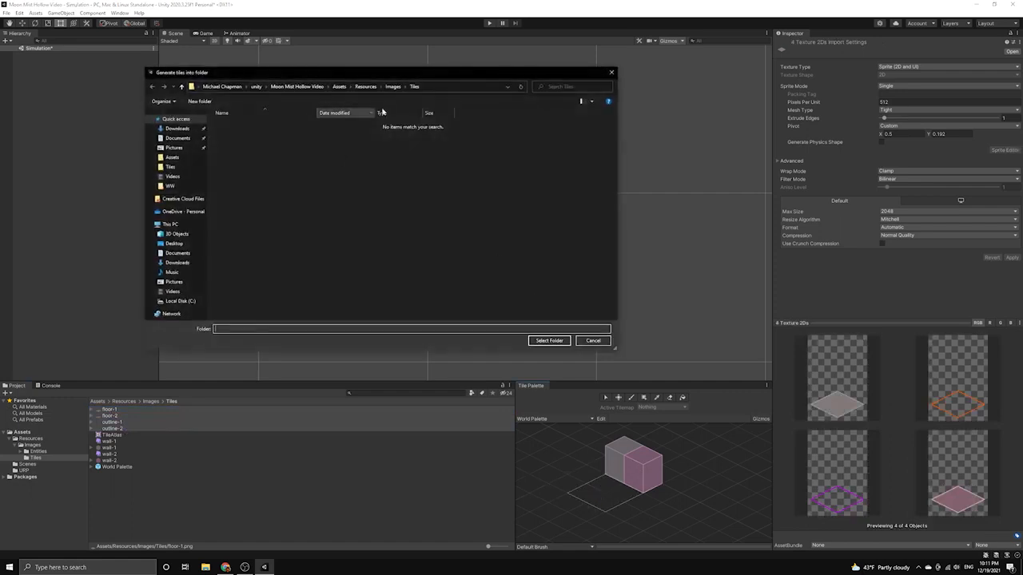
pyautogui.click(550, 341)
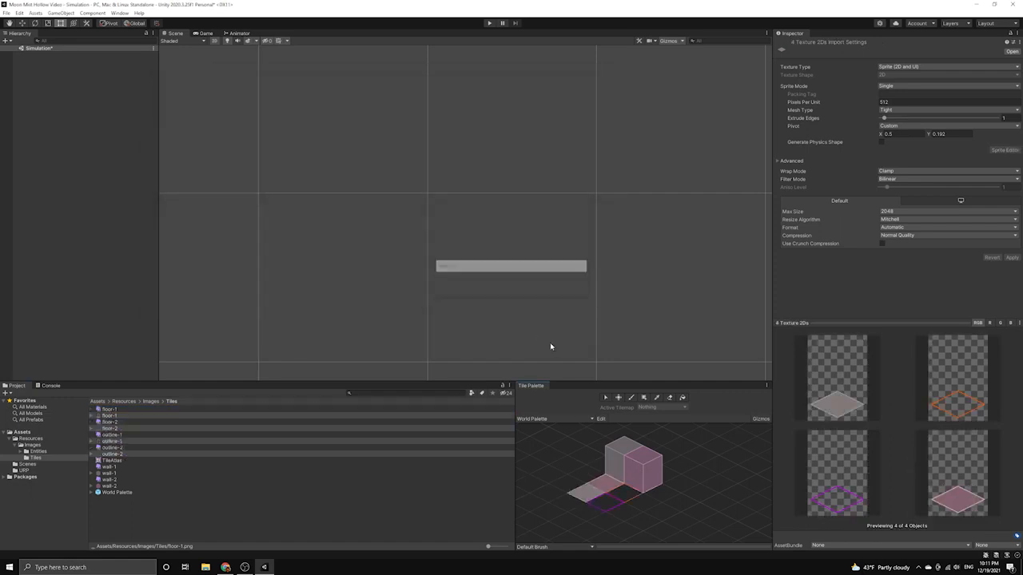
pyautogui.click(641, 503)
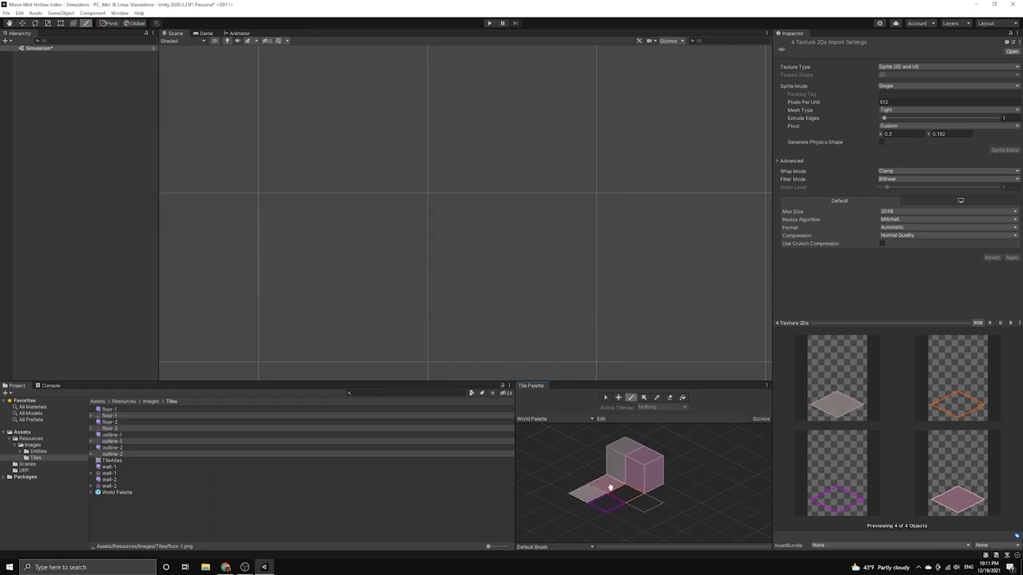
pyautogui.moveTo(609, 488); pyautogui.dragTo(626, 496, button='middle')
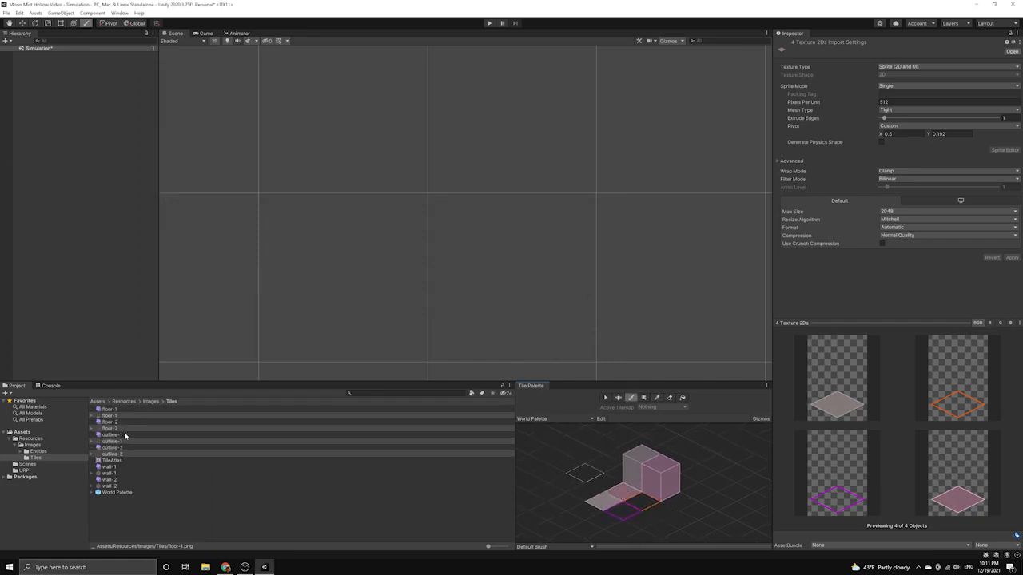
# - Inspect the properties of the generated floor-1 and floor-2 tile assets, and clear the selection
pyautogui.click(137, 508)
pyautogui.click(110, 409)
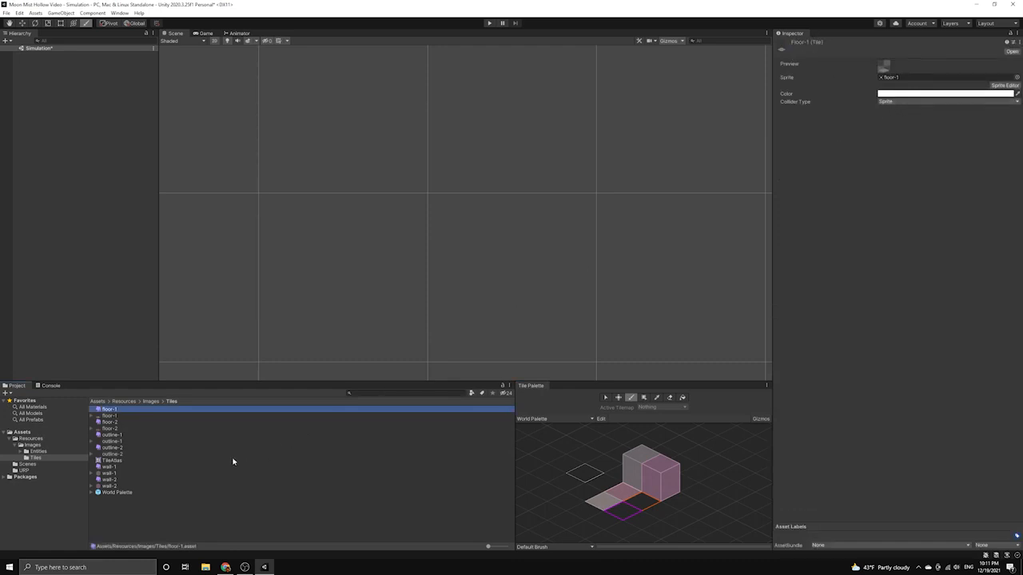
pyautogui.click(109, 423)
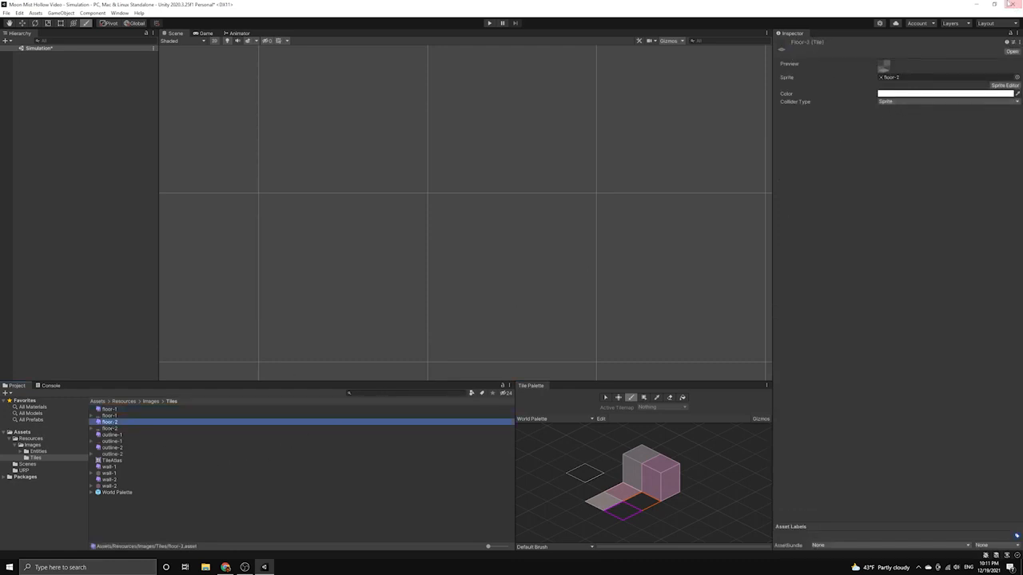
pyautogui.click(159, 521)
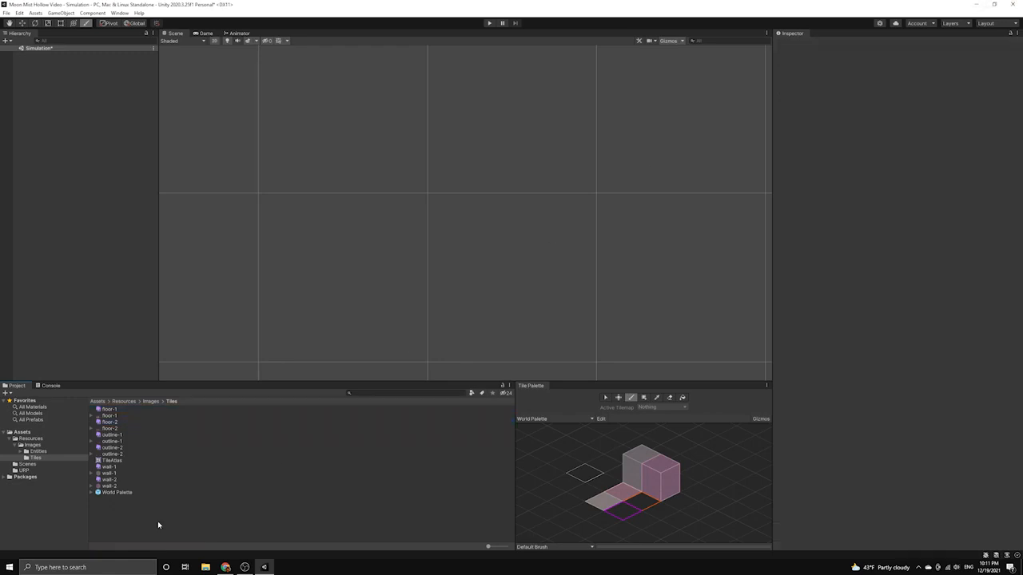